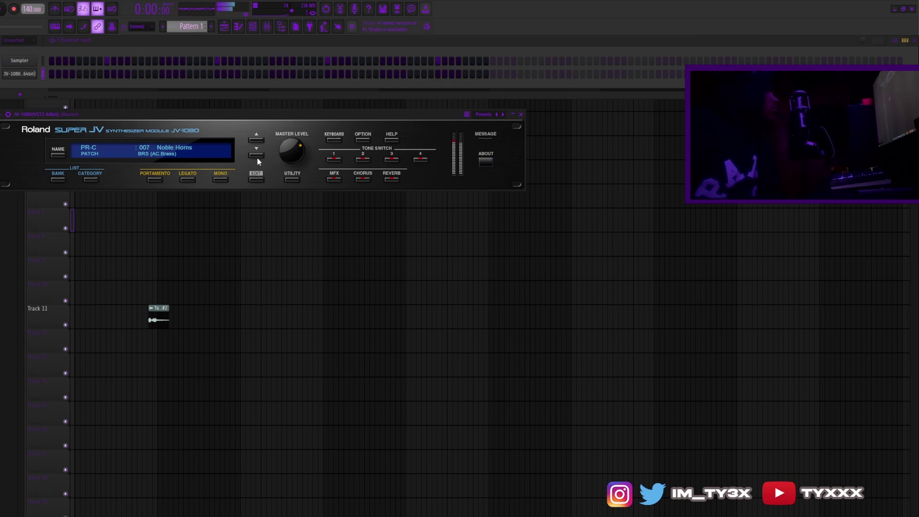
- Browse the JV-1080's PR-C brass patches from 007 Noble Horns past 008 Massed Horns
left_click(257, 157)
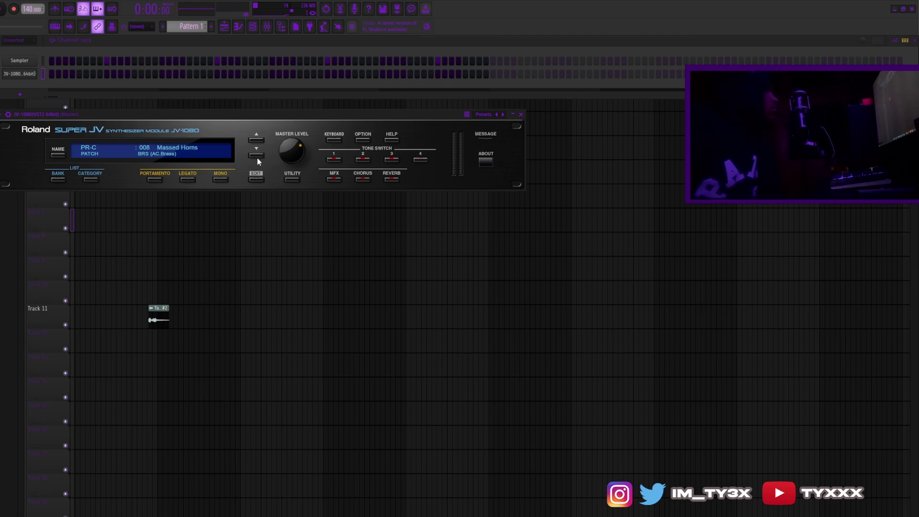
left_click(257, 157)
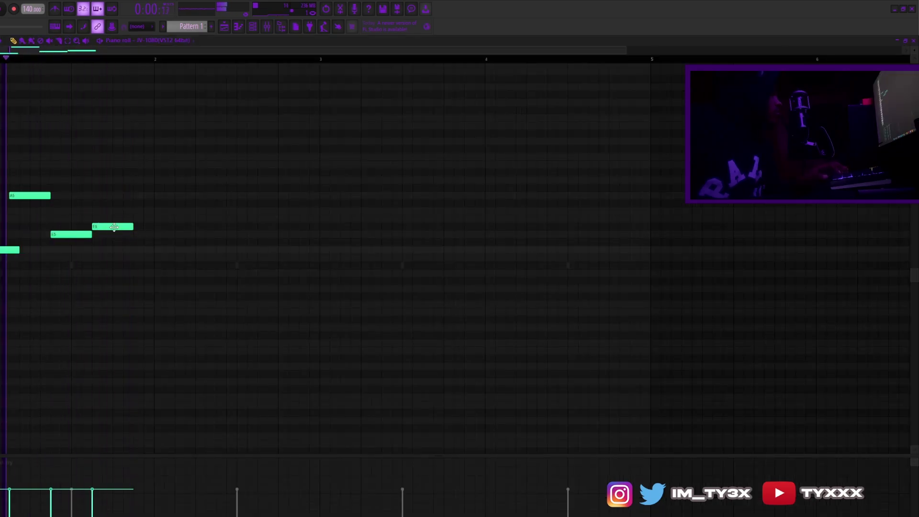
- Halve the note lengths of the four-note JV-1080 phrase D5, A5, E5, F5 and repeat it from bar 1 into bar 3
left_click_drag(91, 234, 71, 234)
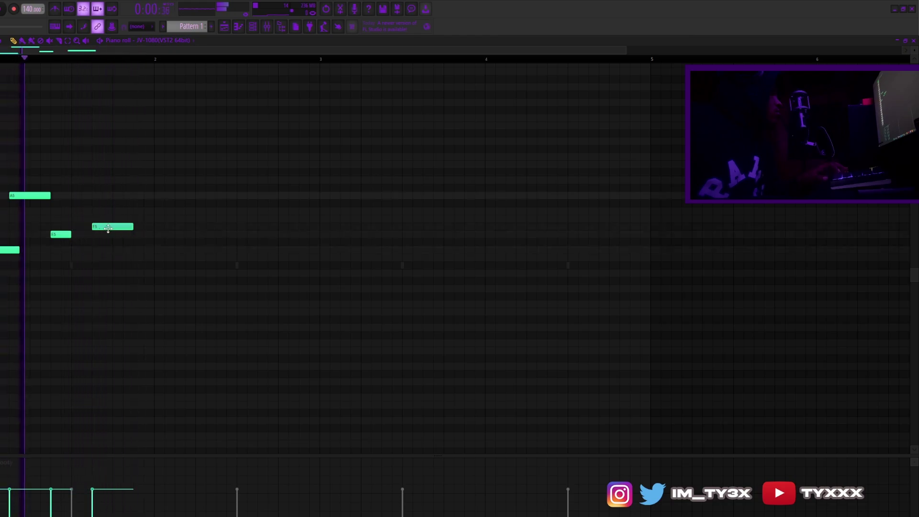
key("ctrl+b")
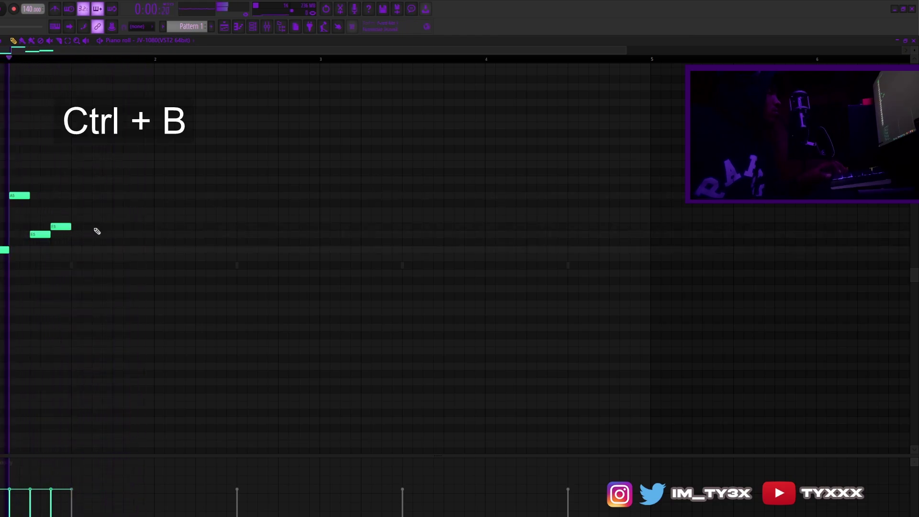
key("ctrl+a")
key("ctrl+b")
key("ctrl+b")
key("ctrl+b")
key("ctrl+b")
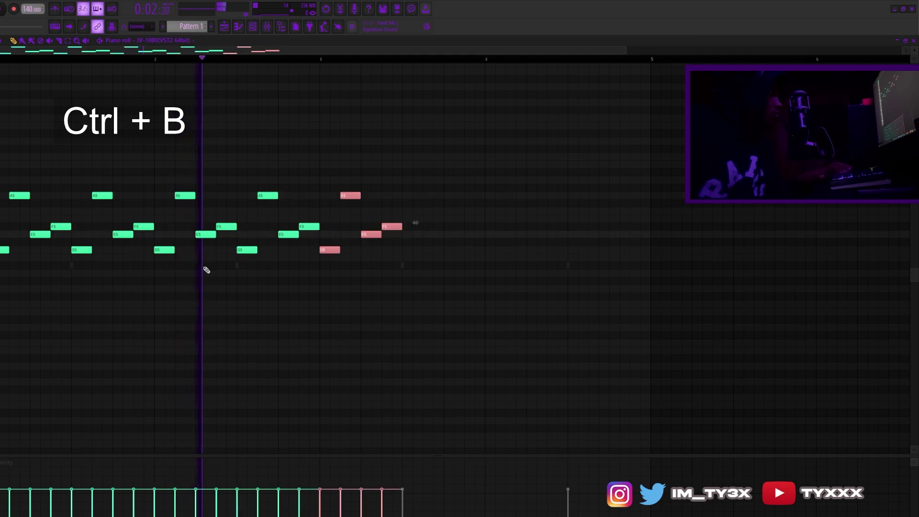
- Remove the extra phrase copy and fill bars 3 and 4 with the phrase transposed five semitones down, starting on A4
left_click_drag(435, 275, 329, 191)
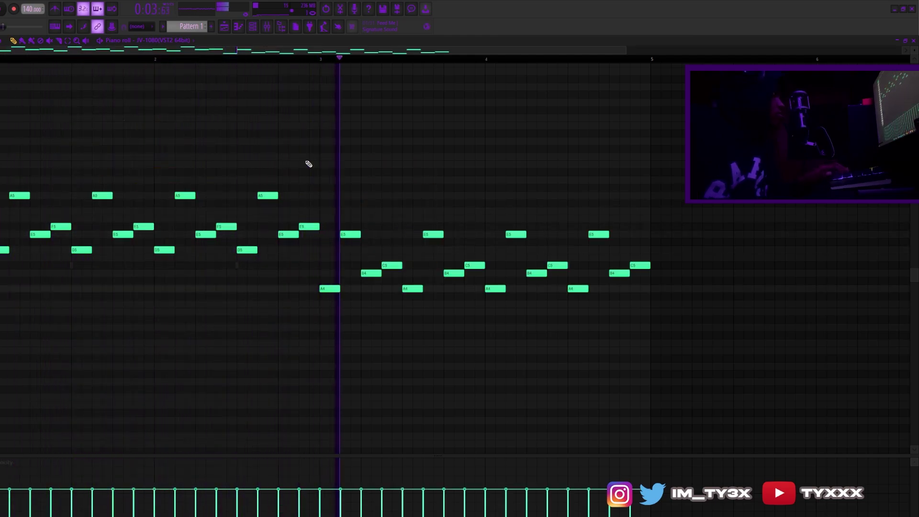
scroll(230, 75, "down", 2)
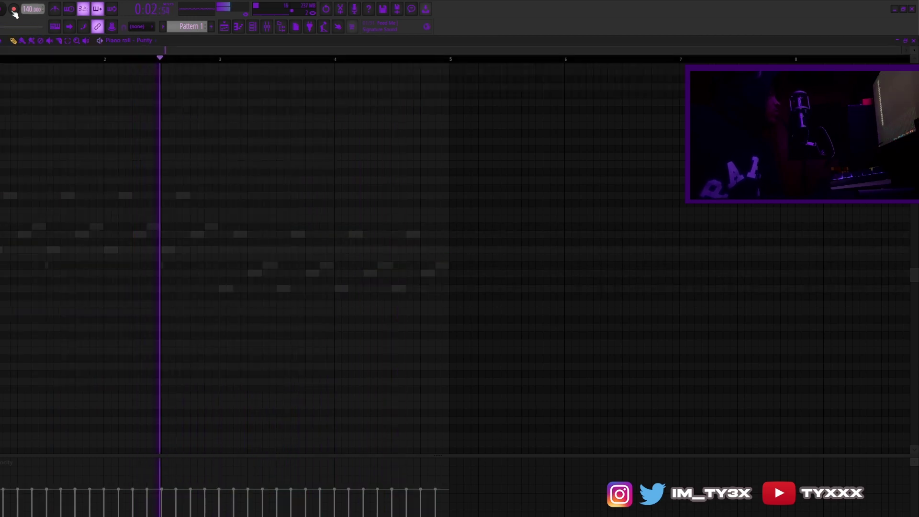
- Record a slow Purity melody and repeat both it and the JV-1080 arpeggio across bars 5 to 8
left_click(2, 12)
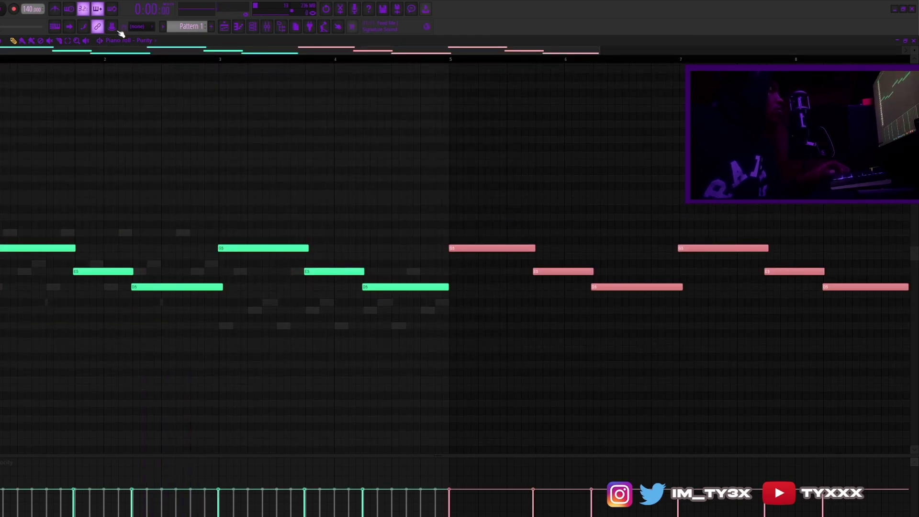
left_click(142, 41)
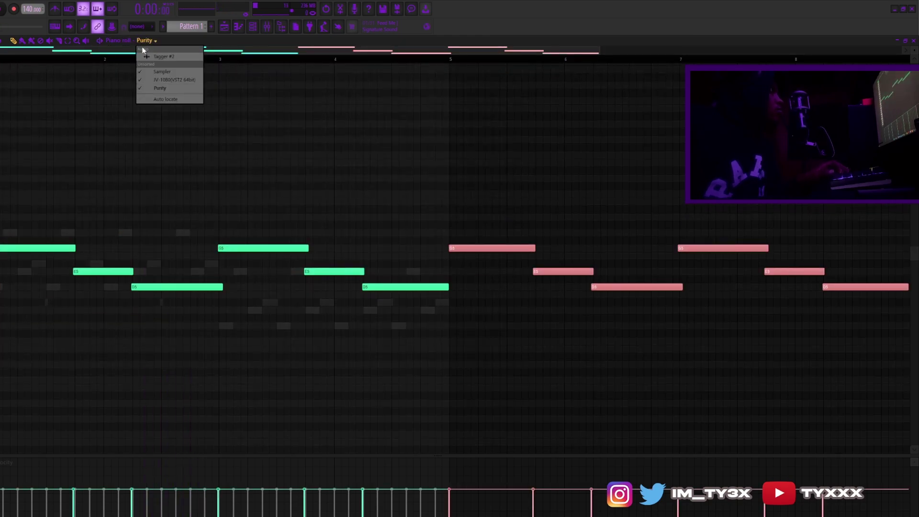
left_click(174, 79)
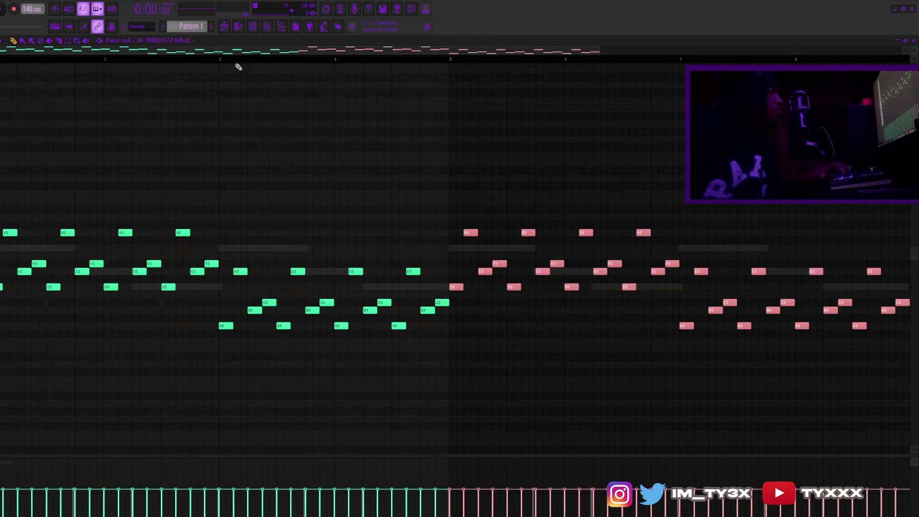
left_click(180, 40)
left_click(172, 87)
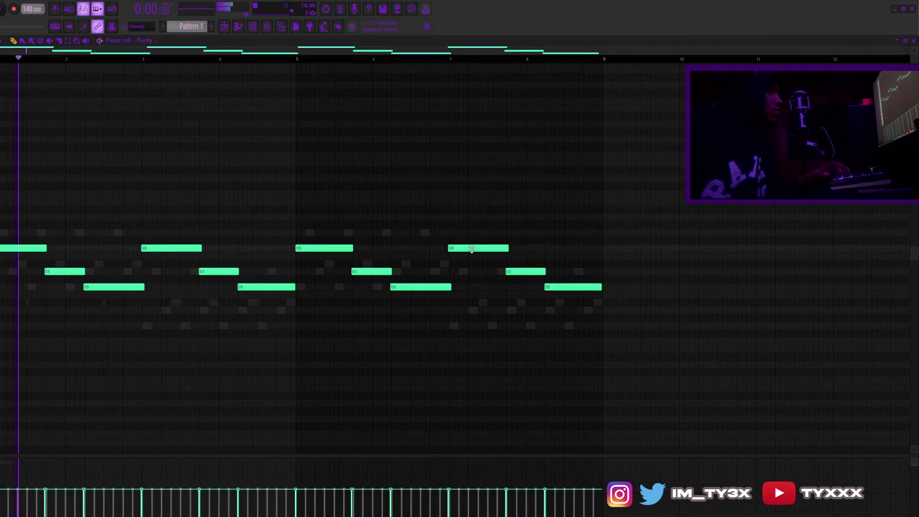
- Lower the Purity note at the start of bar 7 by eight semitones to B4
left_click(472, 248)
key("shift+Down")
key("shift+Down")
key("shift+Down")
key("shift+Down")
key("shift+Down")
key("shift+Down")
key("shift+Down")
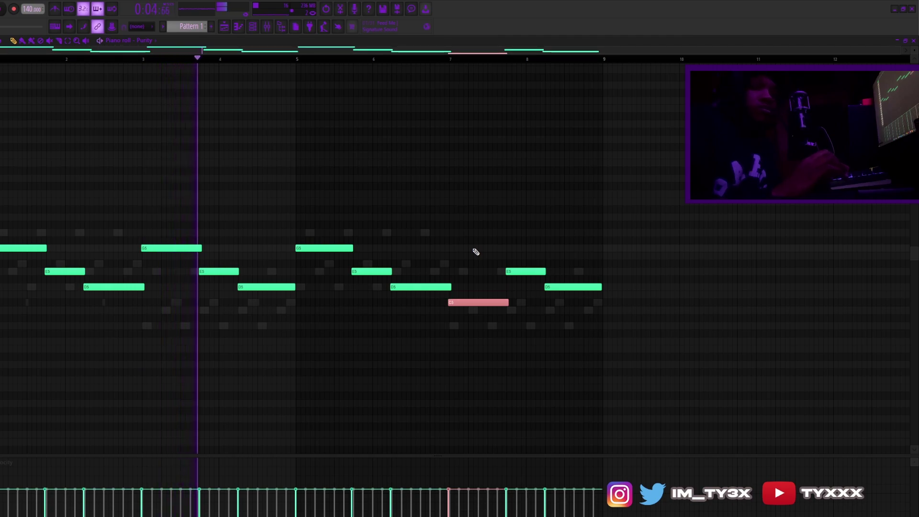
key("shift+Down")
key("ctrl+d")
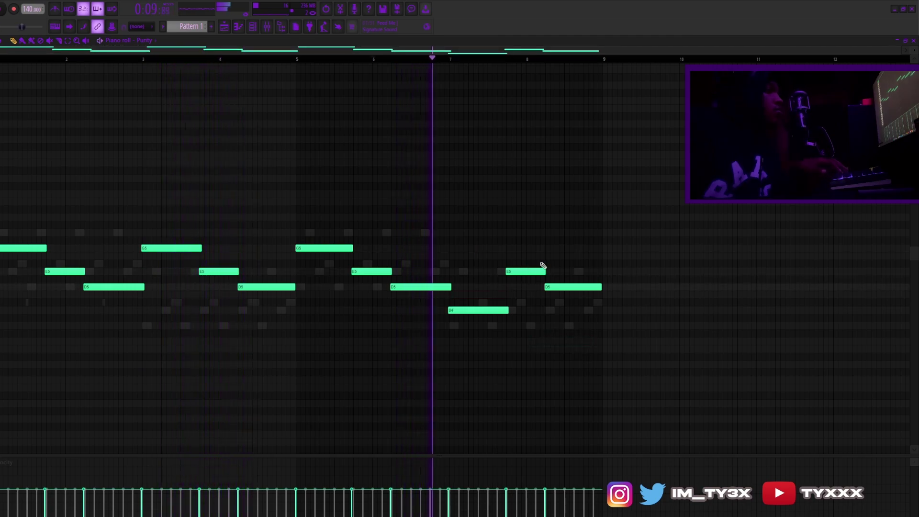
- Lower the E5 Purity note near the end of bar 7 by four semitones to C5
left_click(525, 270)
key("shift+Down")
key("shift+Down")
key("shift+Down")
key("shift+Down")
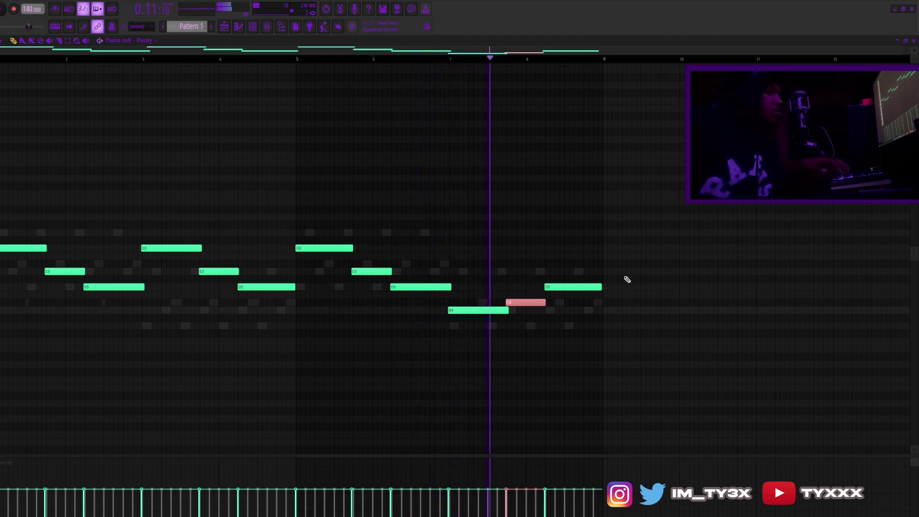
- Add an Xpand!2 channel and load the Big Soft Strings preset from the Strings category
left_click(343, 133)
right_click(342, 133)
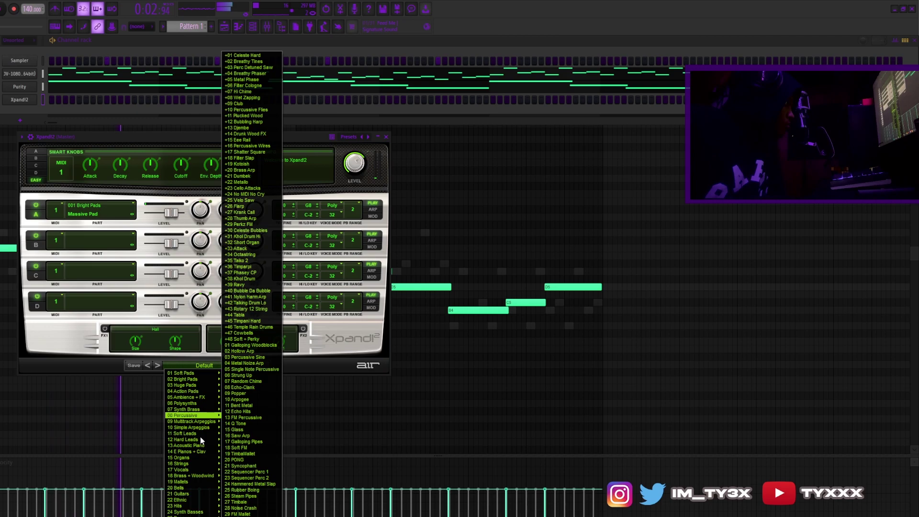
mouse_move(191, 463)
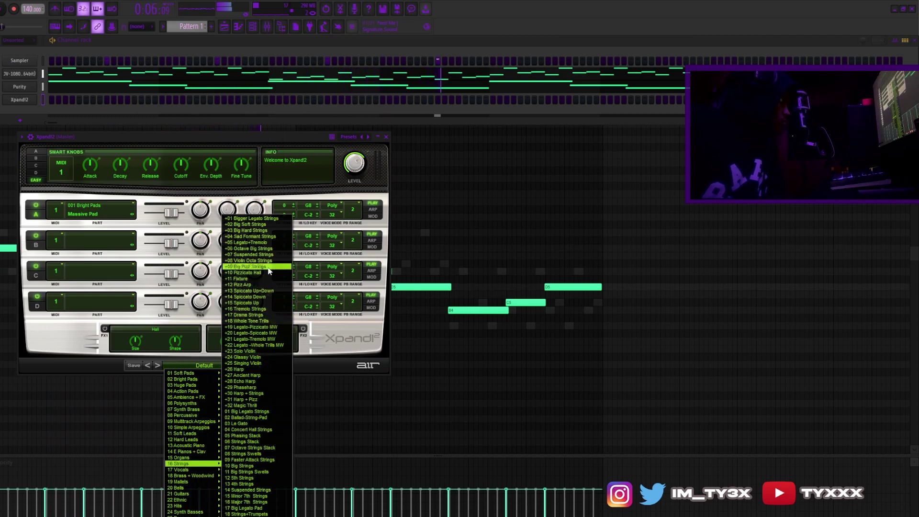
left_click(275, 225)
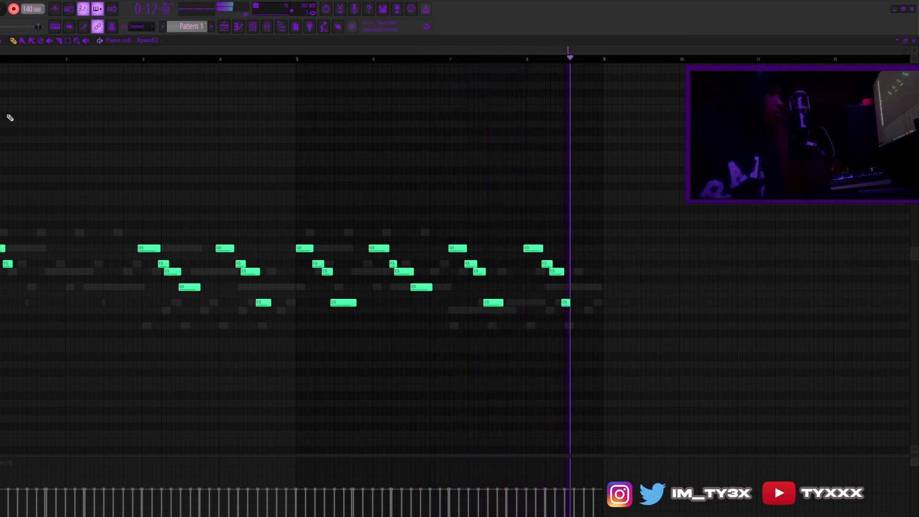
- Record an Xpand!2 string melody, keep its first four bars and repeat them across bars 5 to 8
key("space")
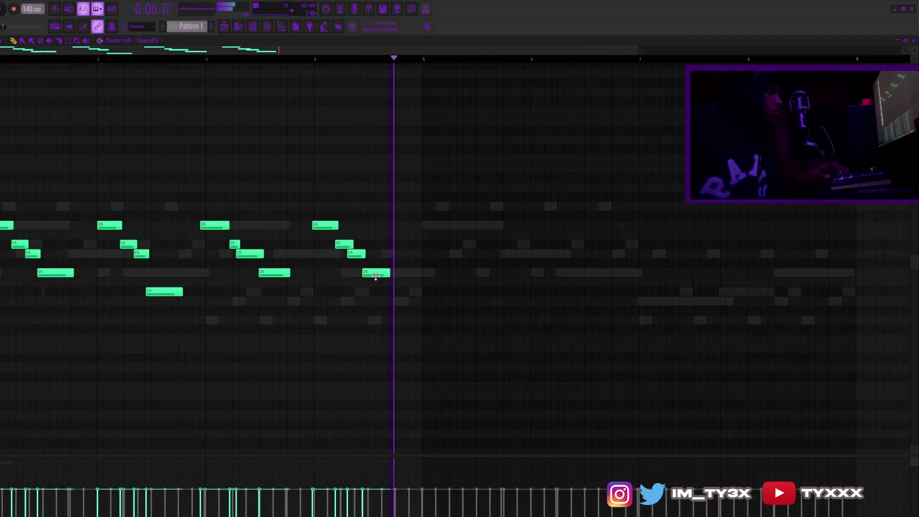
left_click_drag(410, 324, 429, 218)
scroll(282, 67, "down", 6)
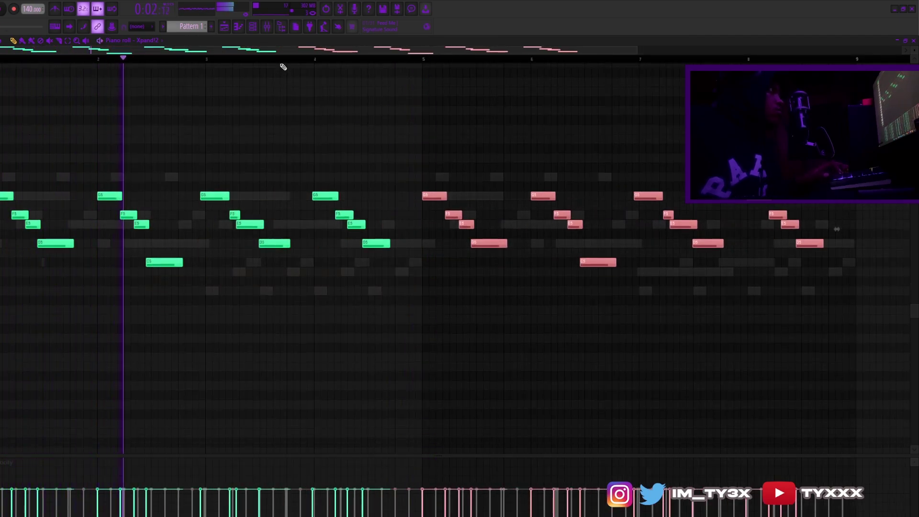
scroll(270, 60, "down", 3)
scroll(292, 172, "up", 6)
- Load the HalfTime effect on the Xpand!2 and Purity mixer tracks
left_click(253, 27)
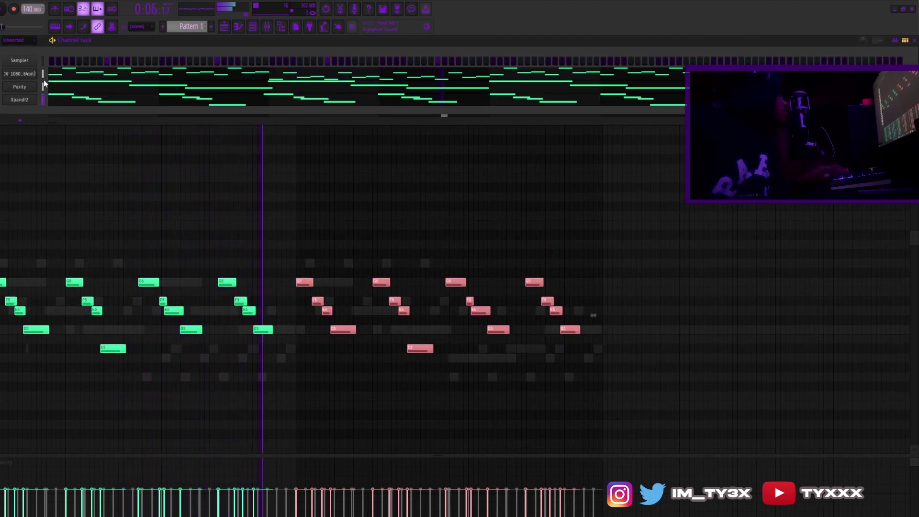
key("F9")
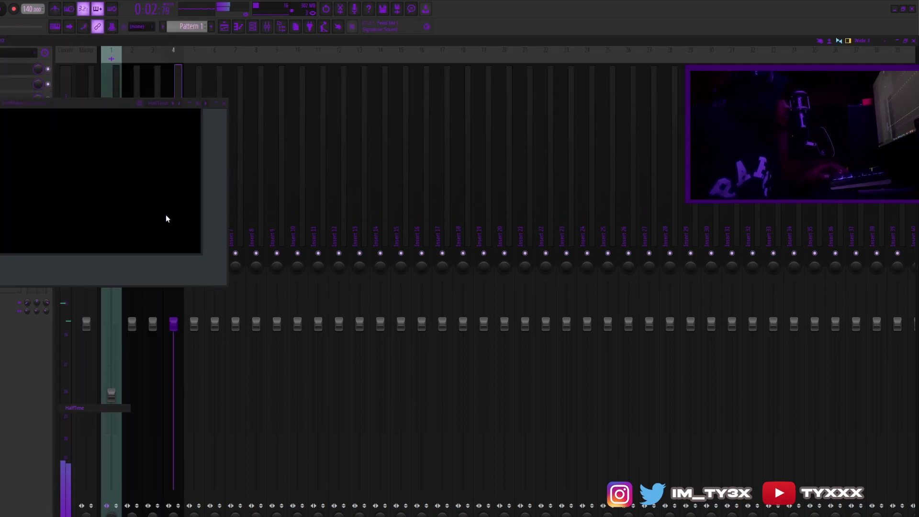
left_click(148, 216)
left_click(15, 69)
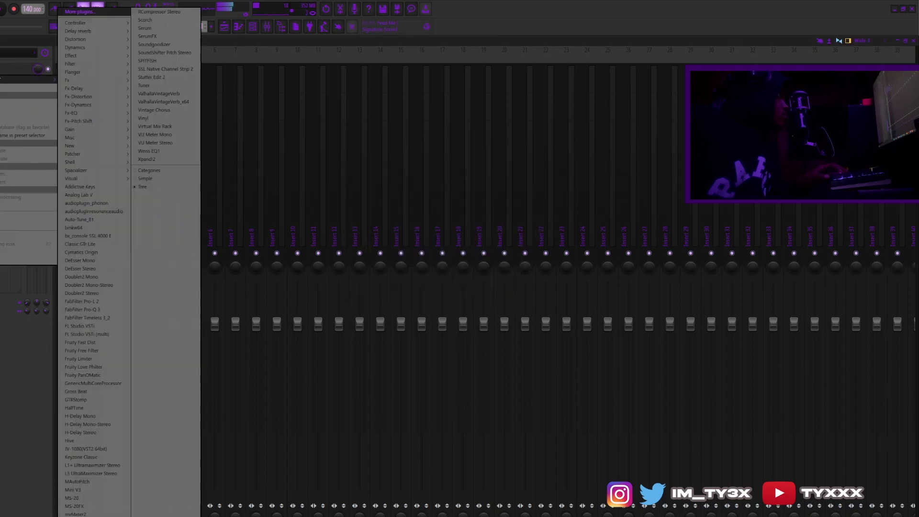
left_click(94, 408)
left_click_drag(56, 79, 463, 217)
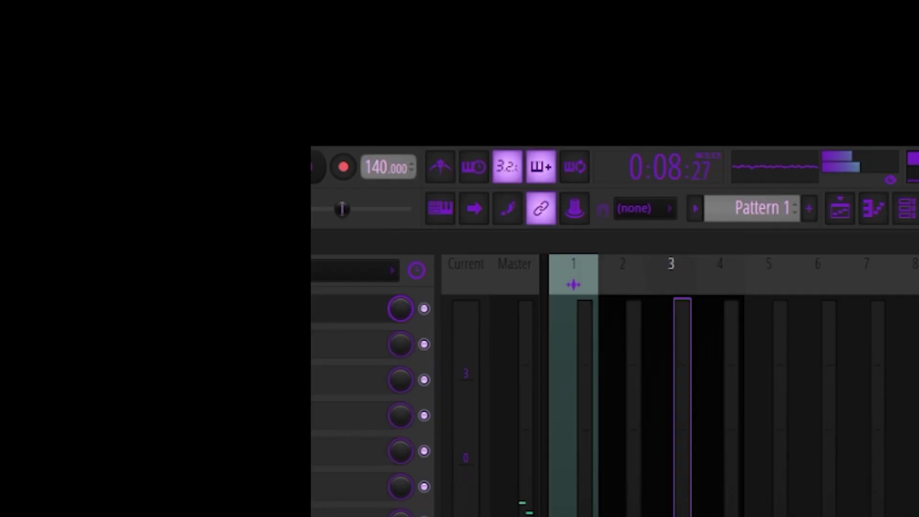
- Set the project tempo to 155 BPM
left_click_drag(377, 161, 377, 152)
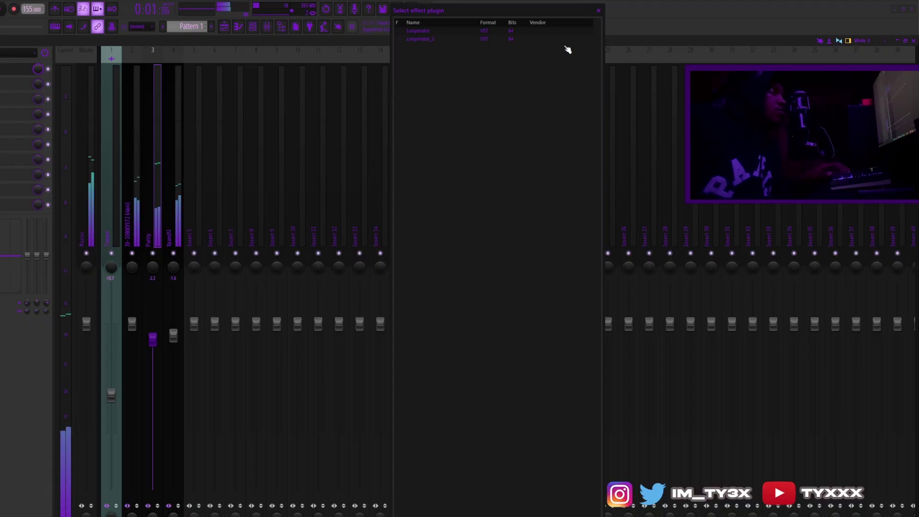
- Add the Looperator_2 effect to the Purity mixer track
left_click(569, 40)
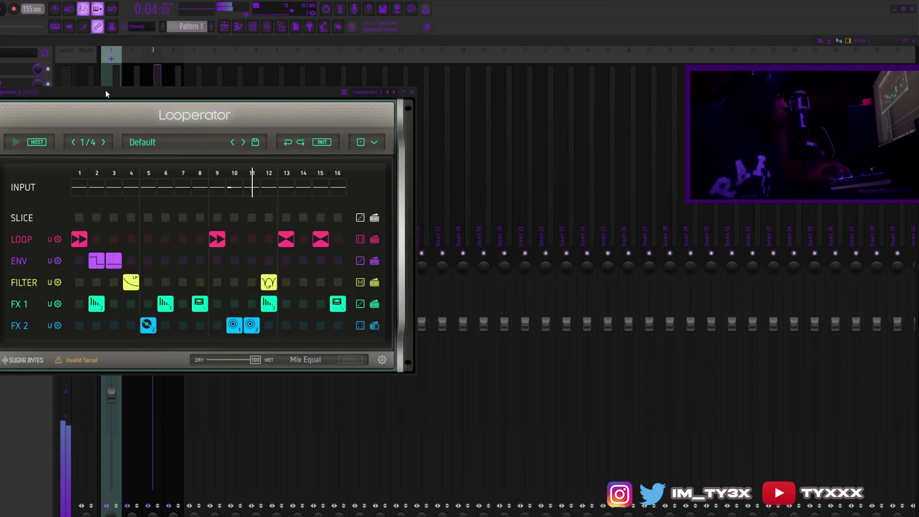
left_click_drag(105, 90, 274, 119)
- Try the Bag Of Trouble and Behaviourist presets, load Arcane Mystery from the Ambient folder and adjust the effect slot's mix level
left_click(289, 154)
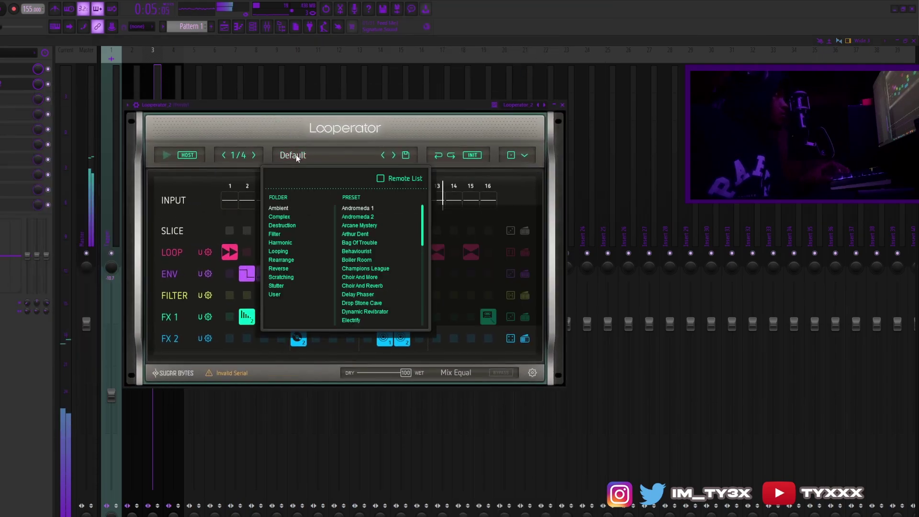
left_click(362, 243)
left_click(365, 252)
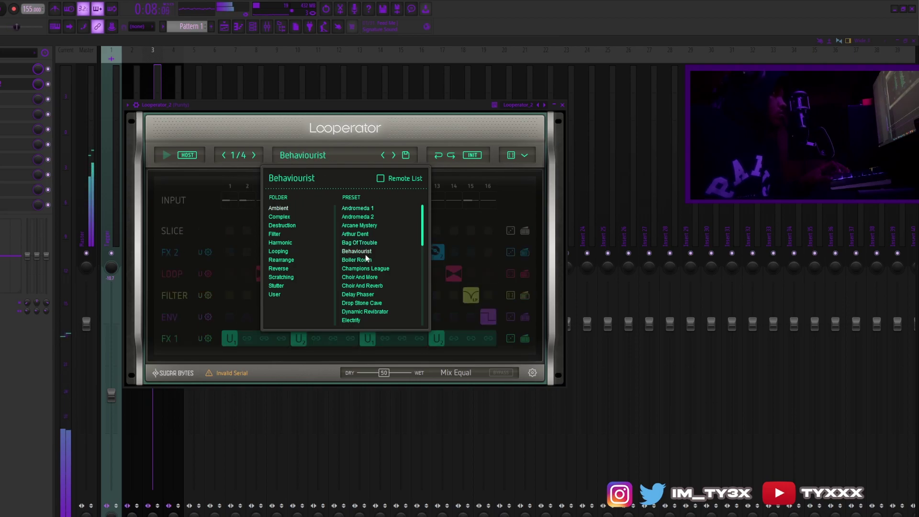
left_click(362, 242)
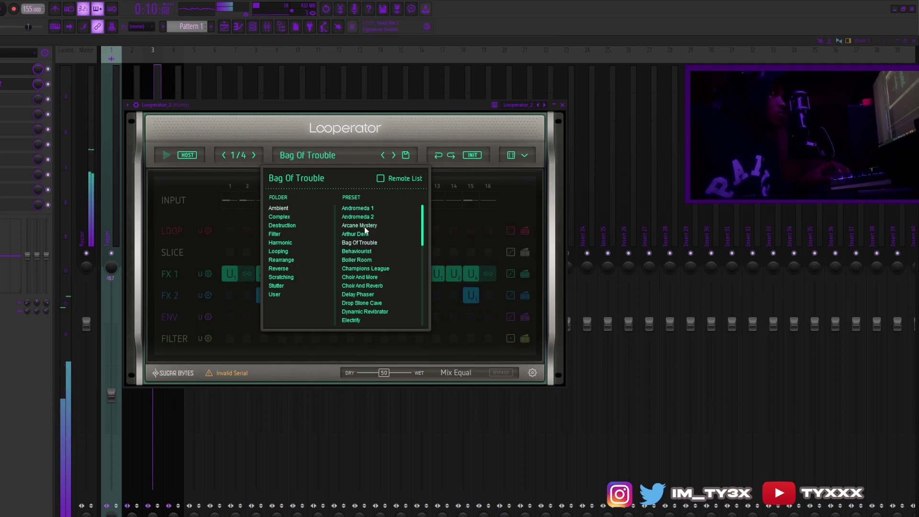
left_click(365, 226)
left_click_drag(297, 112, 462, 188)
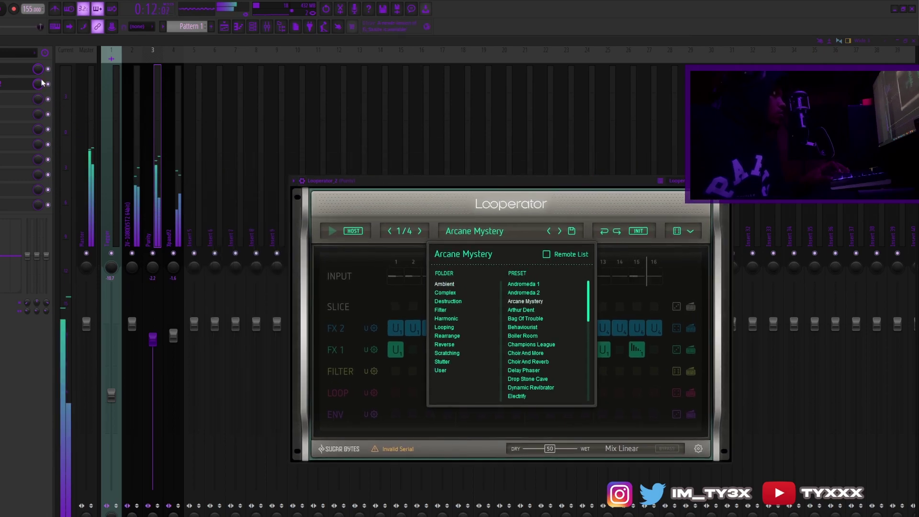
left_click_drag(38, 83, 38, 96)
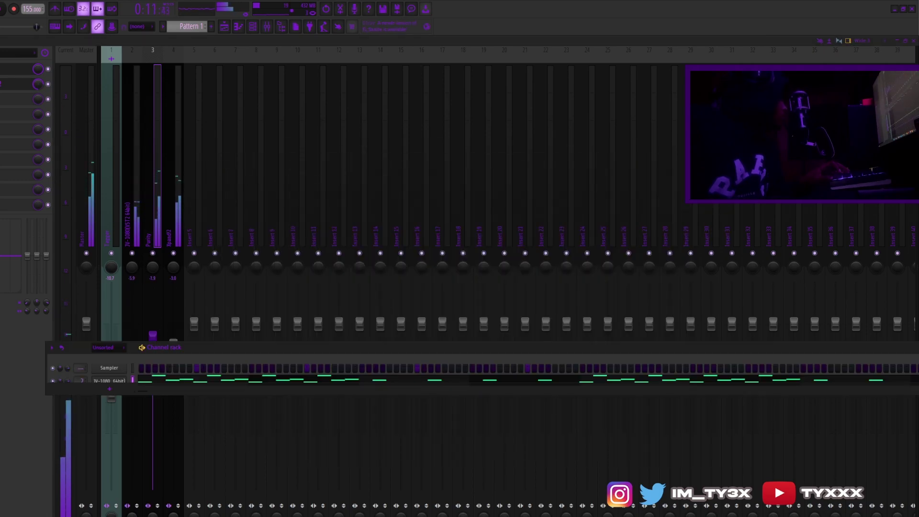
- Repeat the four Basic Clap hits across bars 5 to 8 and raise all the clap velocities to maximum
left_click_drag(165, 350, 162, 266)
key("F7")
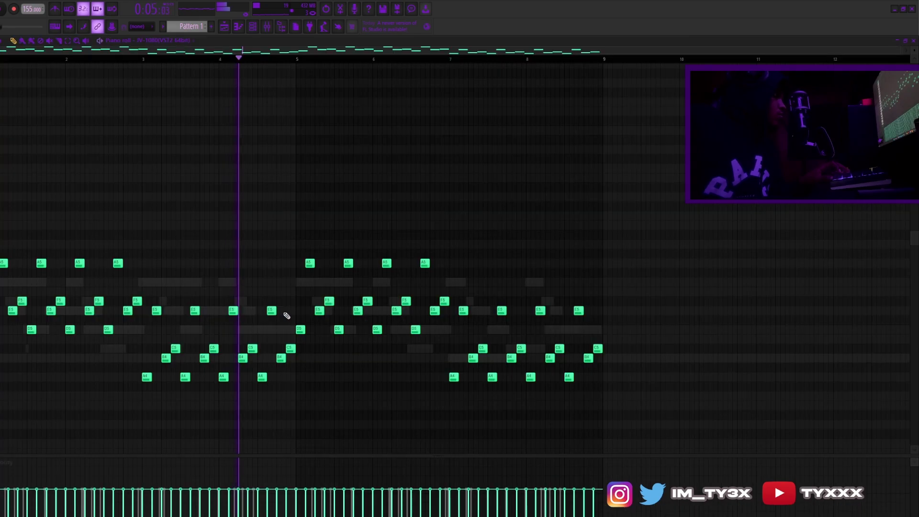
left_click(181, 42)
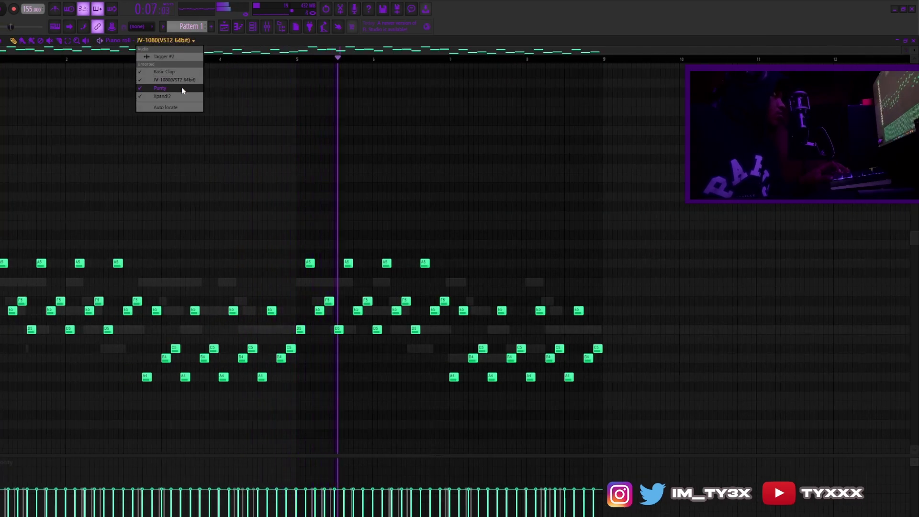
left_click(165, 72)
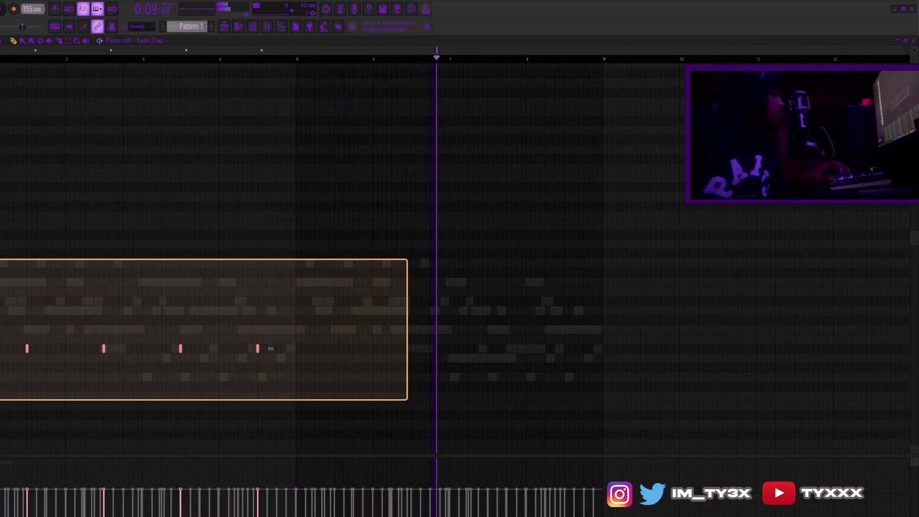
left_click_drag(327, 353, 336, 352)
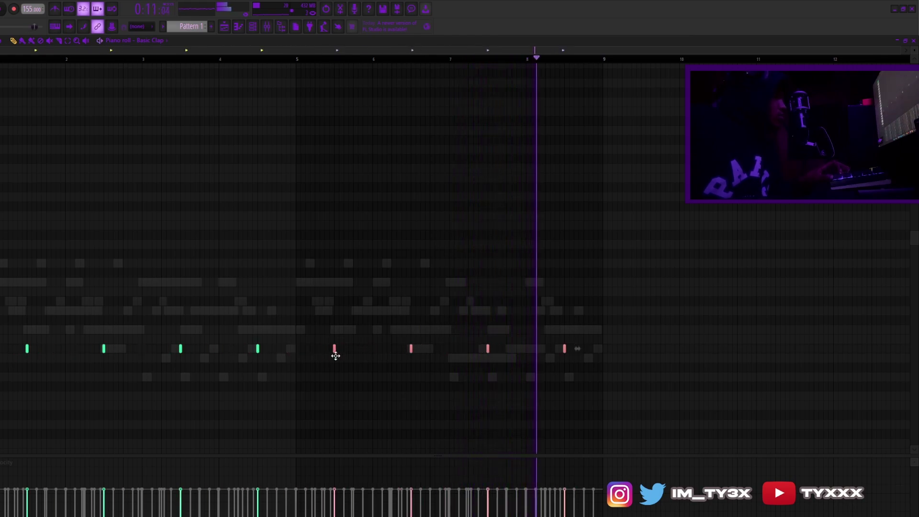
left_click(496, 420)
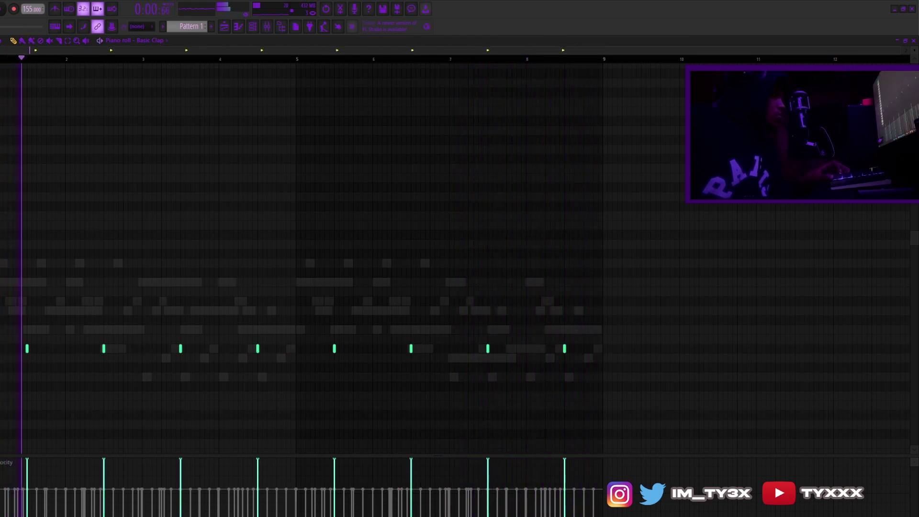
- Replace the Basic Clap sample with snare (wheezy), add the Maaly Raw Perc 3 channel and program its hits across the eight-bar step grid
left_click(252, 26)
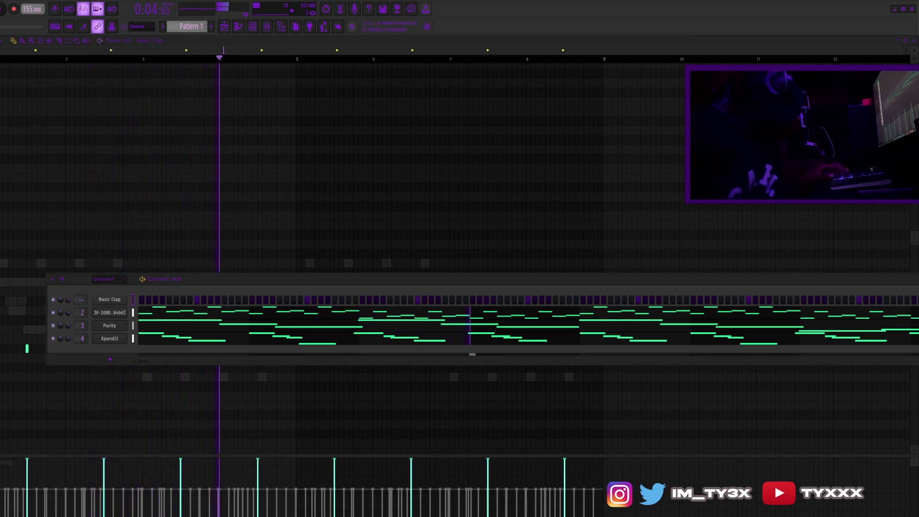
left_click_drag(0, 309, 119, 300)
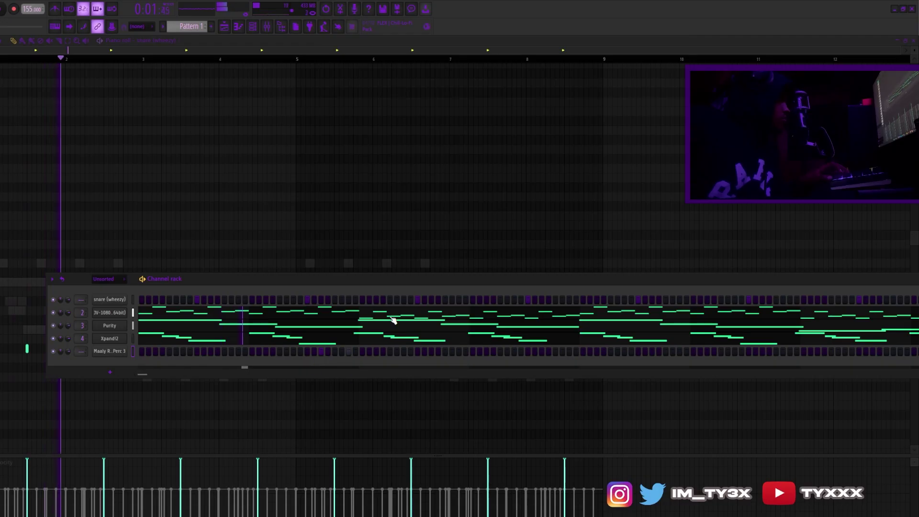
left_click_drag(396, 277, 348, 277)
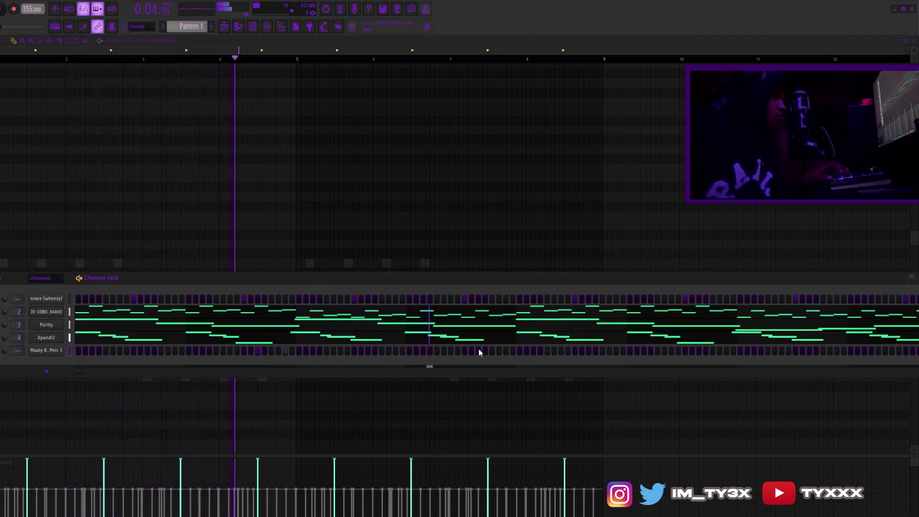
left_click_drag(498, 283, 367, 264)
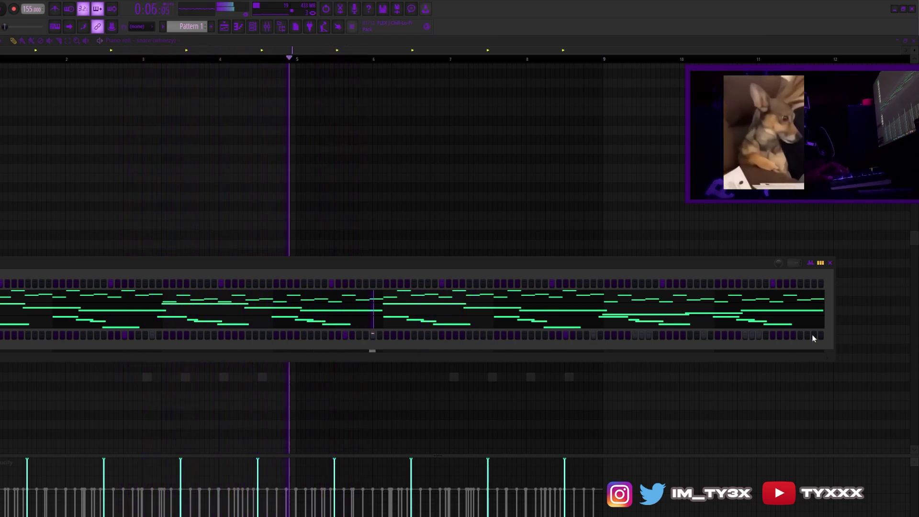
mouse_move(521, 261)
left_mouse_down()
mouse_move(599, 215)
mouse_move(587, 231)
mouse_move(513, 261)
left_mouse_up()
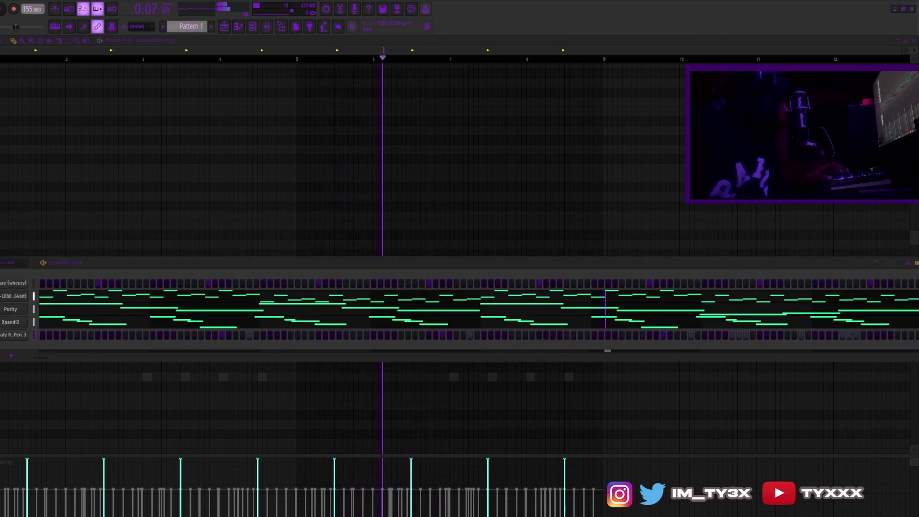
- Add the Hihat #4 sample as a new channel below the percussion and fill it with evenly spaced hits
left_click_drag(50, 324, 24, 343)
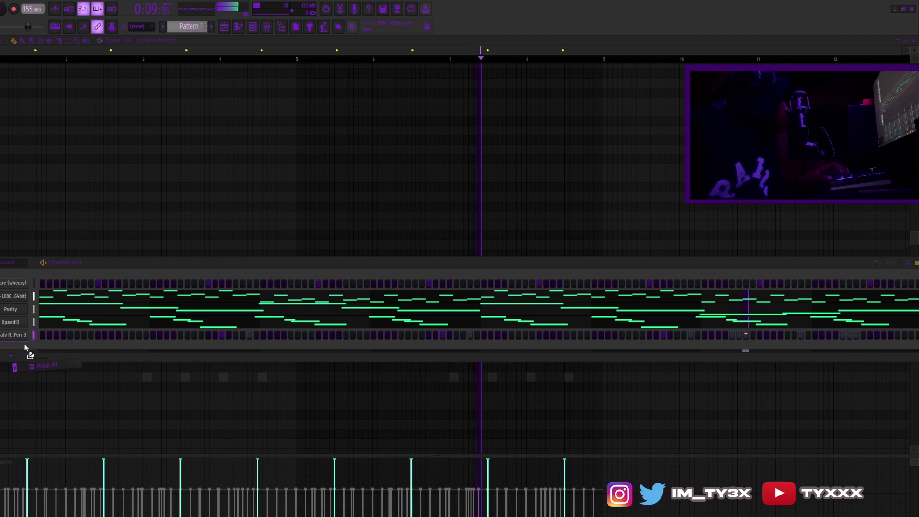
left_click(20, 347)
right_click(20, 344)
left_click(131, 374)
key("space")
- In the Hihat #4 piano roll, leave only bars 1 to 4 filled with connected eighth notes on C5
left_click(159, 42)
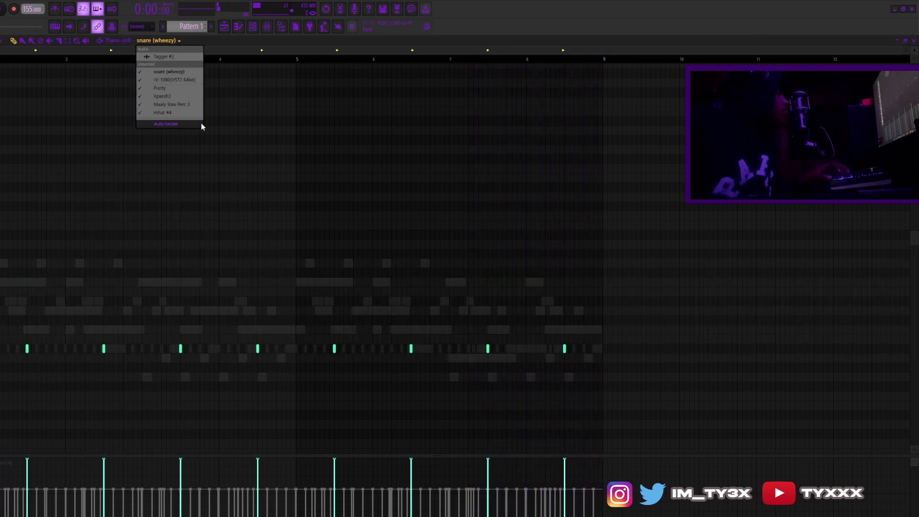
left_click(162, 113)
left_click_drag(625, 380, 297, 293)
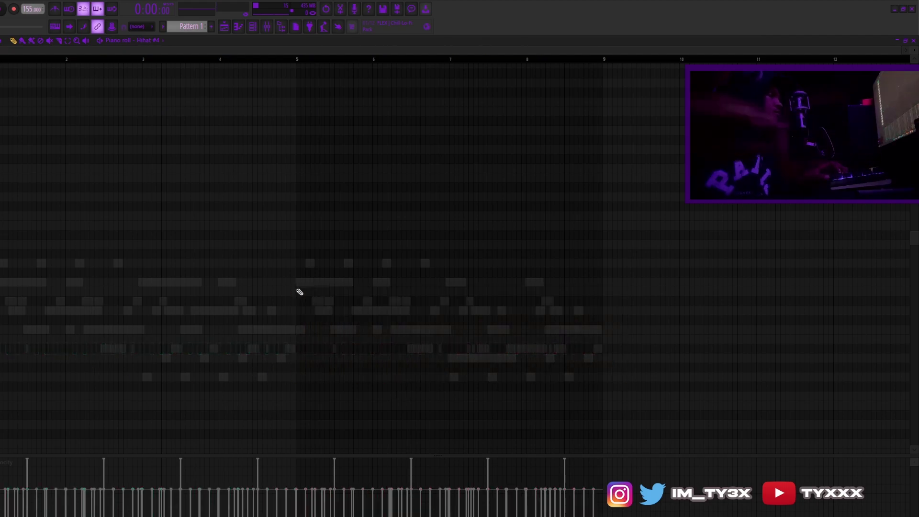
key("ctrl+l")
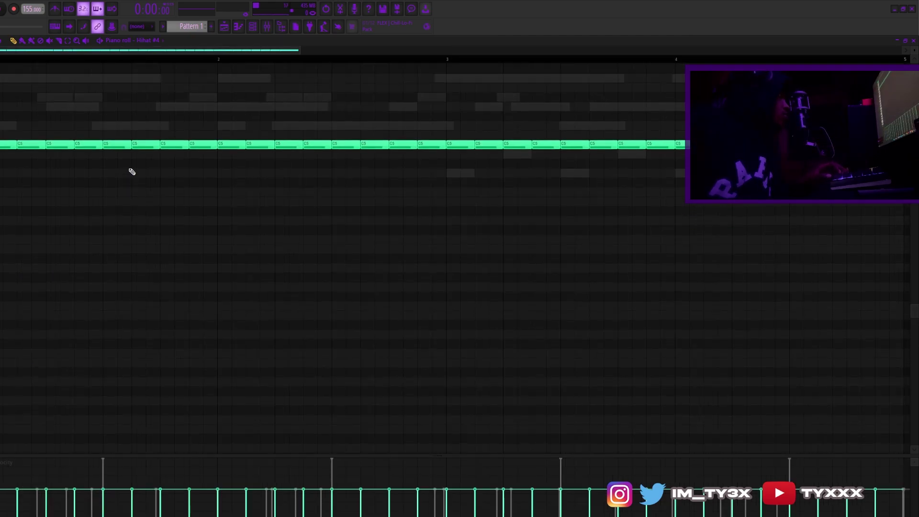
- Chop the third hi-hat note of bar 1 into a fast roll using the Default chopper pattern
scroll(130, 170, "up", 3)
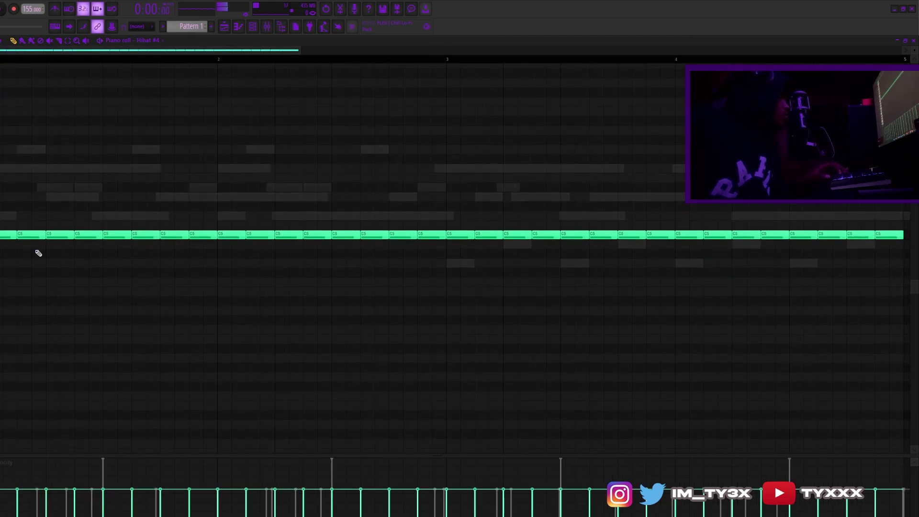
left_click(60, 237)
key("ctrl+u")
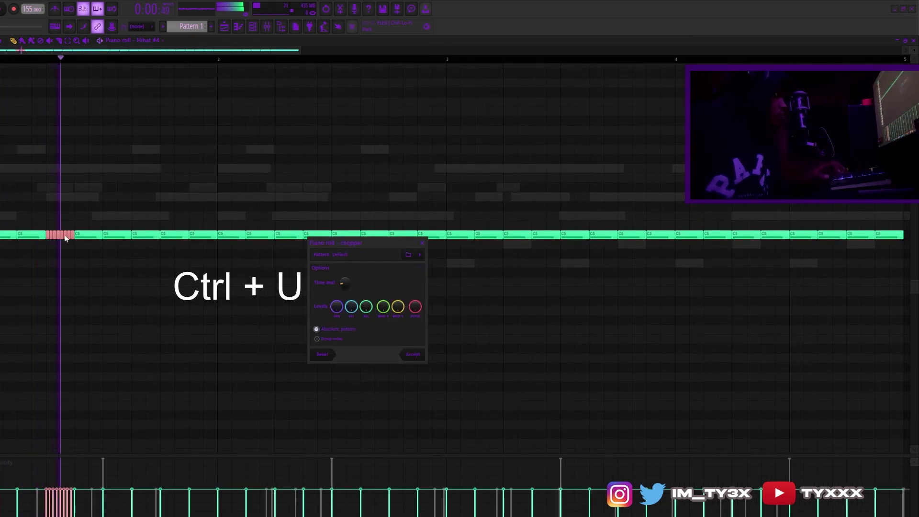
left_click(401, 353)
- Review the sampler settings of the Hihat #4 channel
left_click(254, 28)
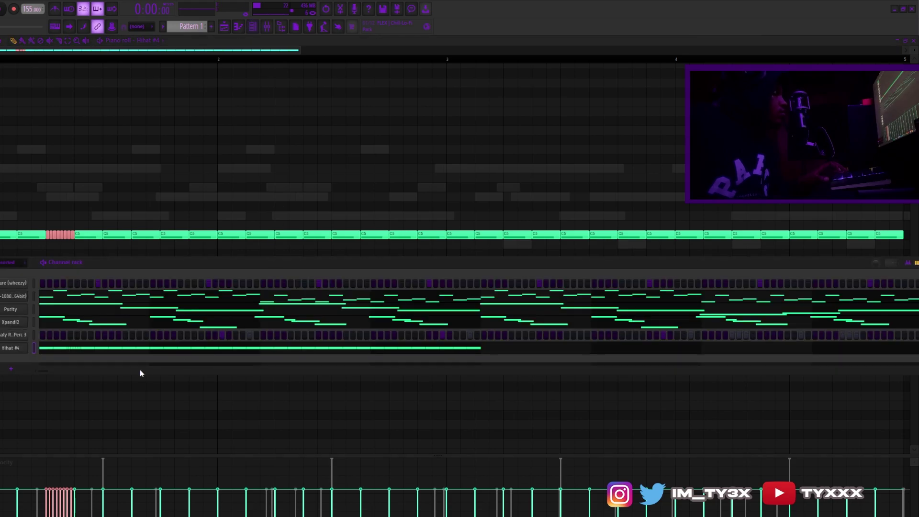
left_click(19, 348)
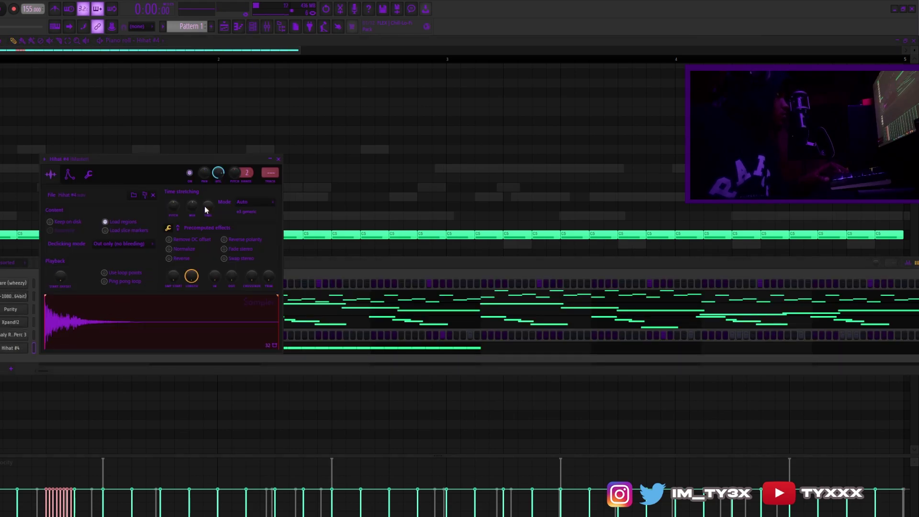
left_click(278, 159)
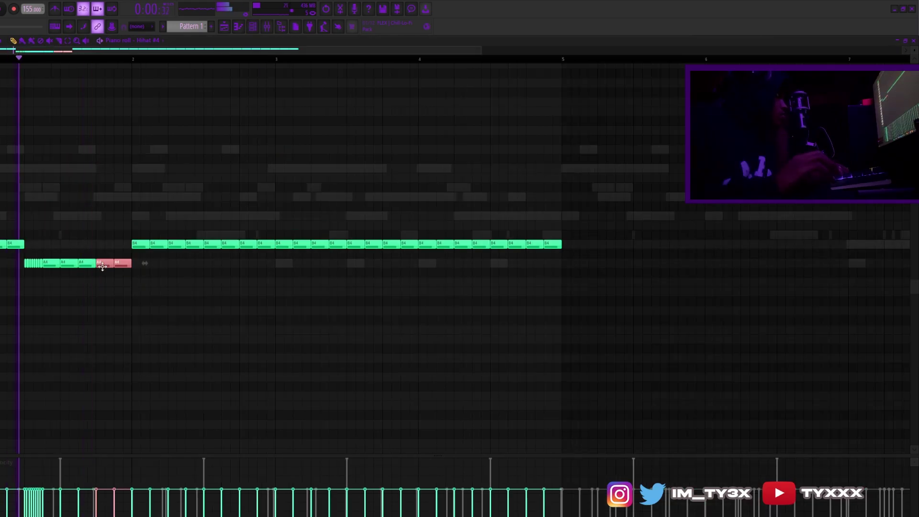
- Shift groups of hi-hat notes in pitch, lowering the end of bar 1 to G4 and three bar 2 notes to C5
key("Down")
key("Down")
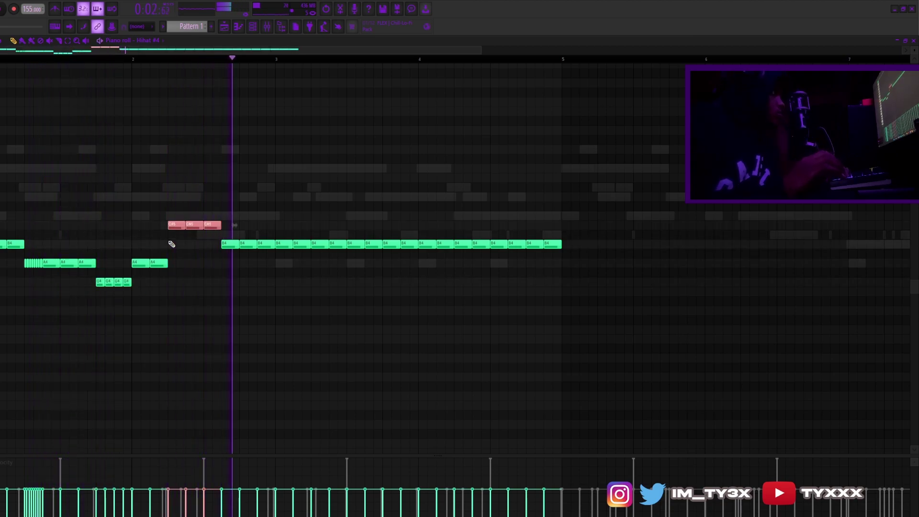
key("Down")
key("space")
- Delete the hi-hat notes in bars 3 and 4 and repeat the two-bar hi-hat pattern through bar 8
left_click_drag(633, 294, 291, 227)
key("Delete")
key("ctrl+a")
key("ctrl+b")
scroll(254, 60, "down", 3)
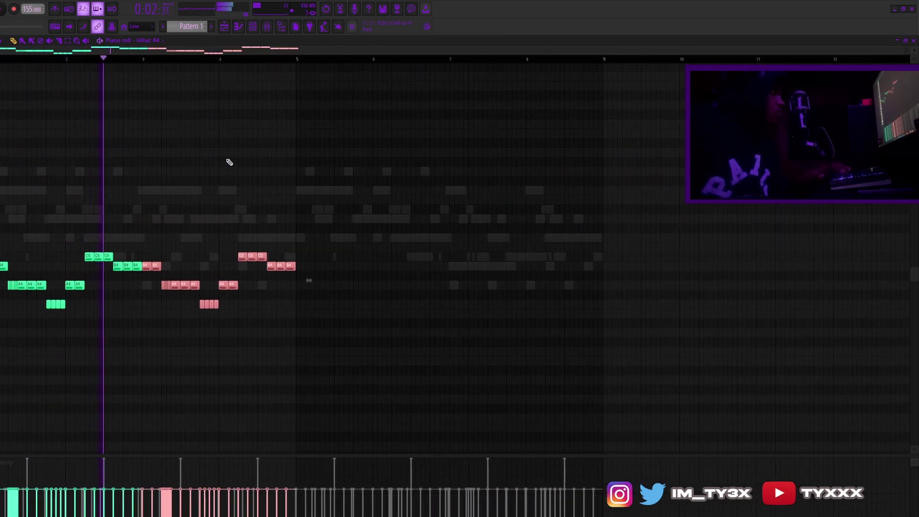
key("ctrl+a")
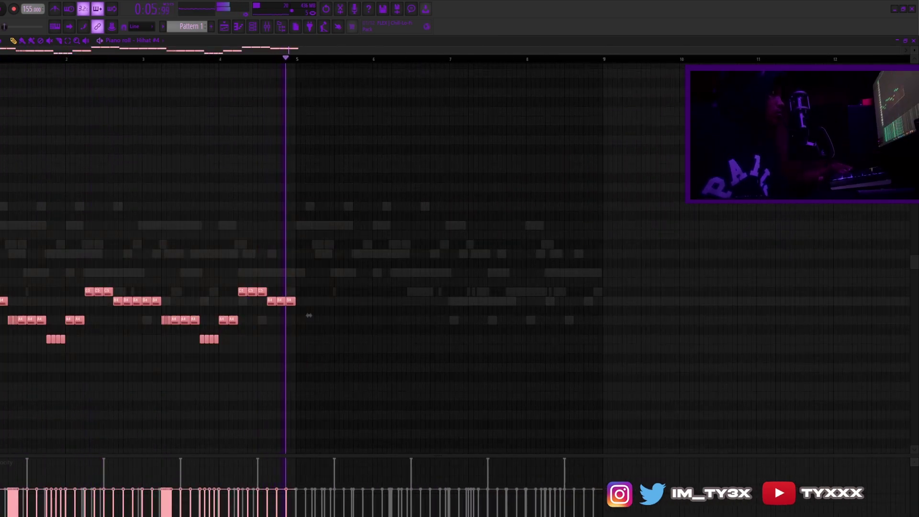
key("ctrl+b")
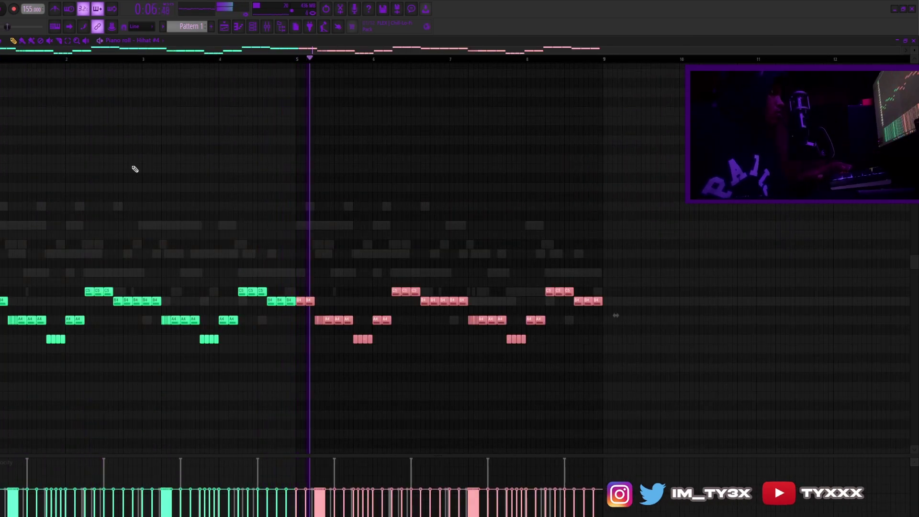
- Rework the note pitches of the Xpand!2 melody across all eight bars, raising one short note in bar 8
left_click(142, 40)
left_click(170, 72)
left_click(168, 40)
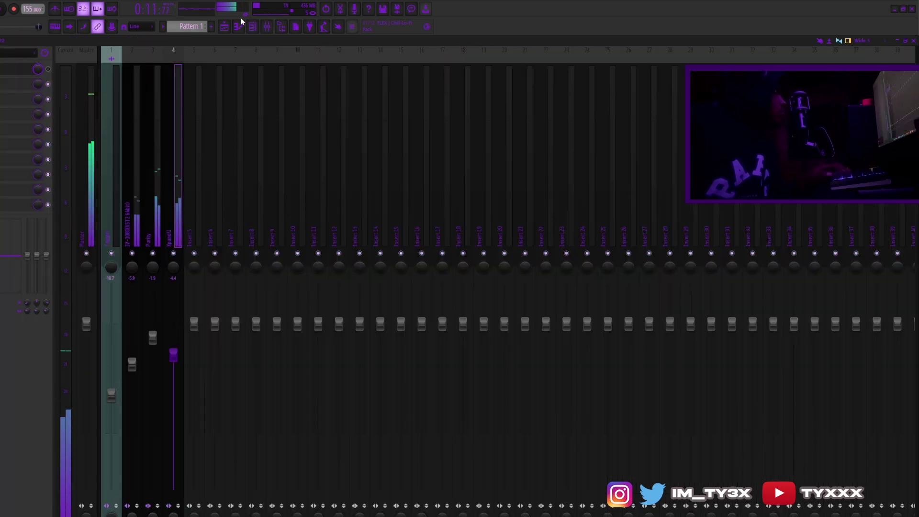
left_click(239, 26)
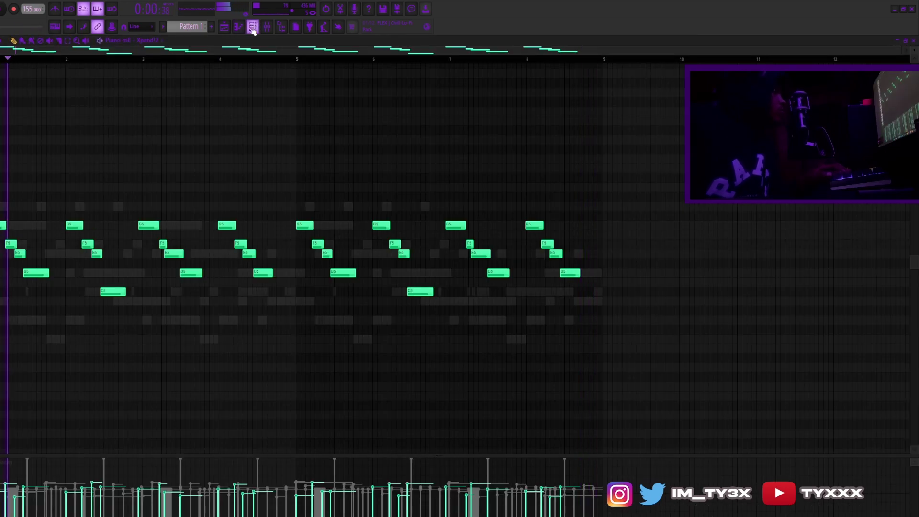
key("ctrl+a")
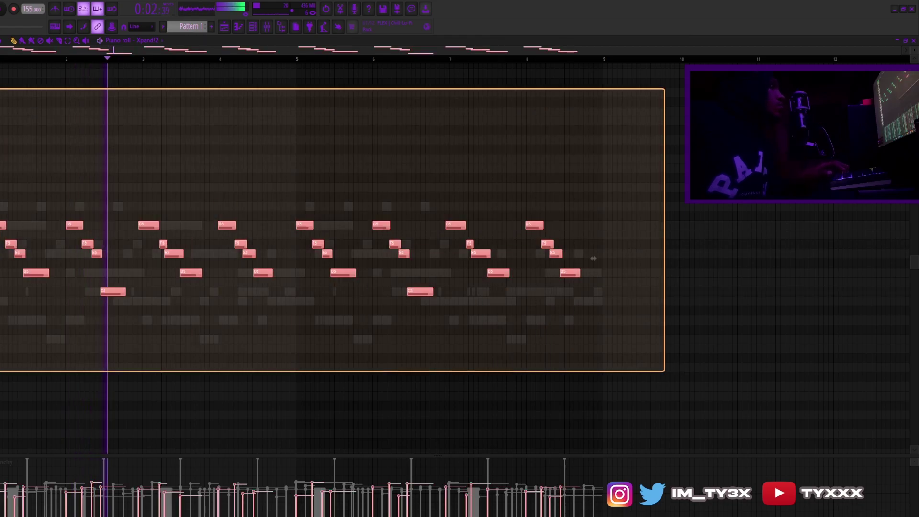
key("space")
left_click_drag(559, 258, 341, 258)
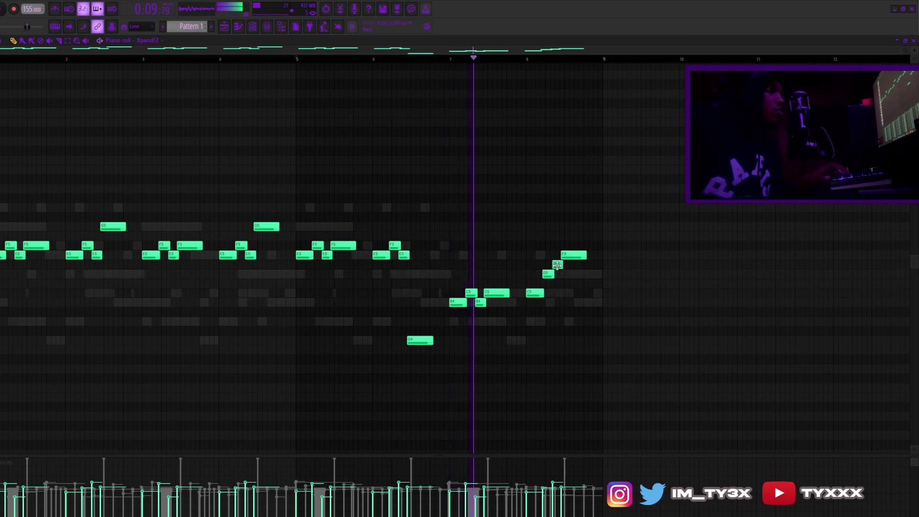
left_click_drag(558, 265, 557, 242)
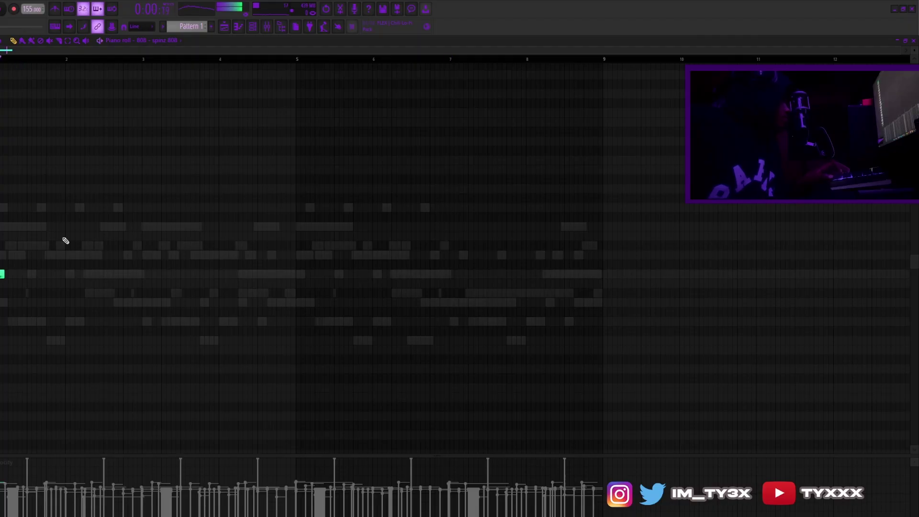
- Program the spinz 808 with D5 hits in bars 1 and 2 and A4 hits in bars 3 and 4, repeating them in bars 5 to 8
left_click(24, 276)
left_click(53, 276)
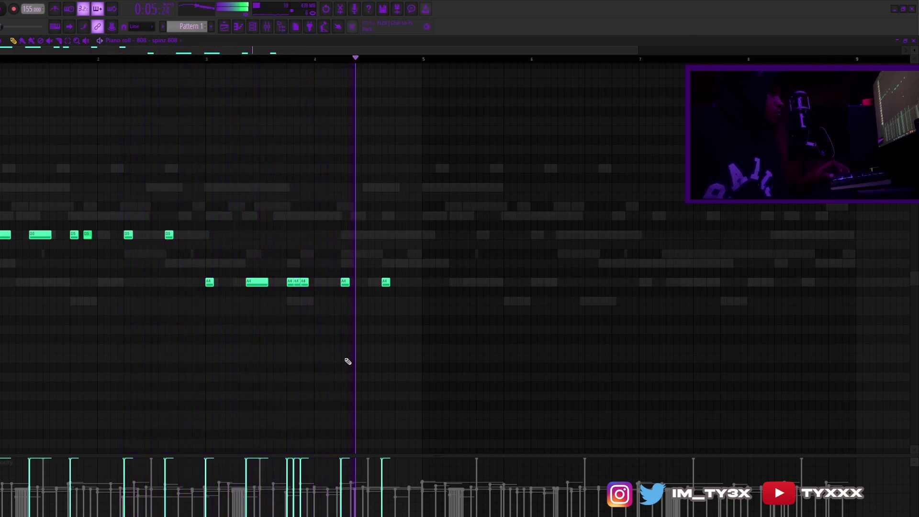
left_click_drag(498, 332, 1, 191)
left_click_drag(1, 238, 433, 236)
left_click(412, 283)
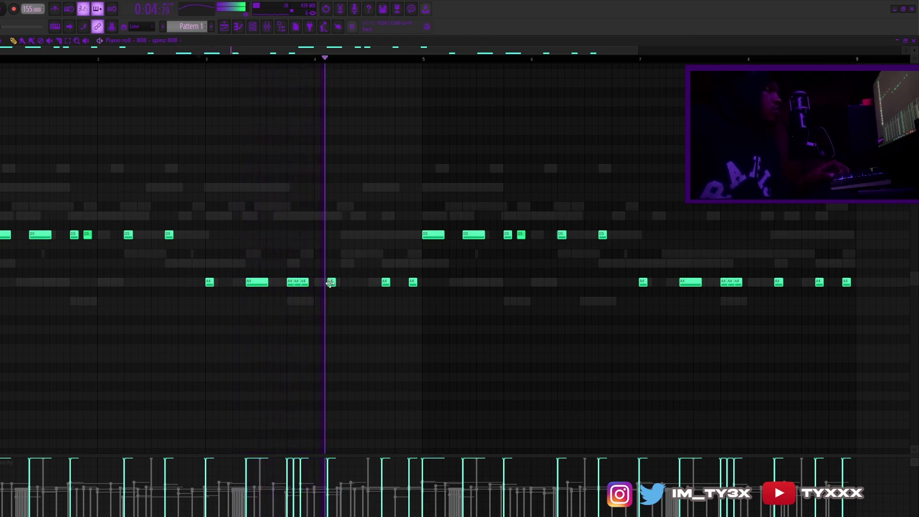
- Rearrange the A4 808 hits in bar 4 by adding new hits and removing the two closing ones
key("space")
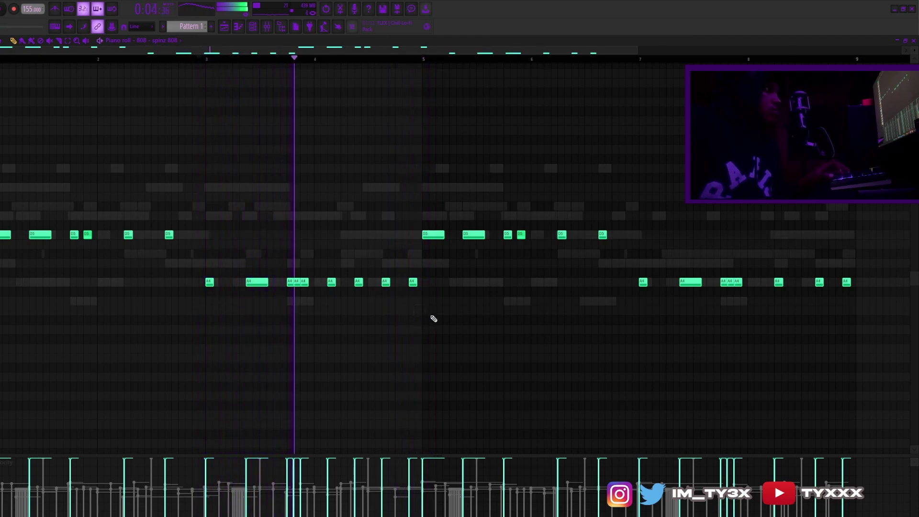
right_click(383, 284)
left_click(396, 282)
right_click(411, 284)
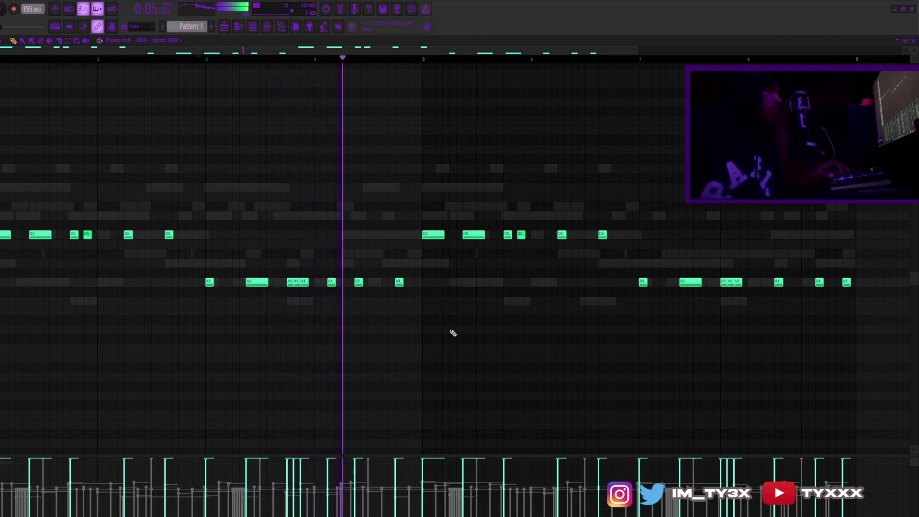
- Chop the seventh hi-hat note of bar 2 into a roll and give its hits descending velocities
scroll(341, 61, "down", 2)
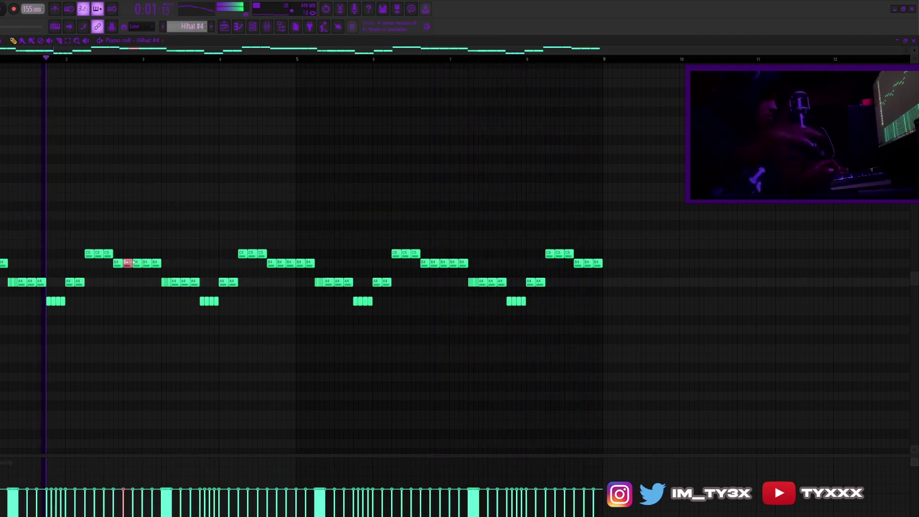
key("alt+u")
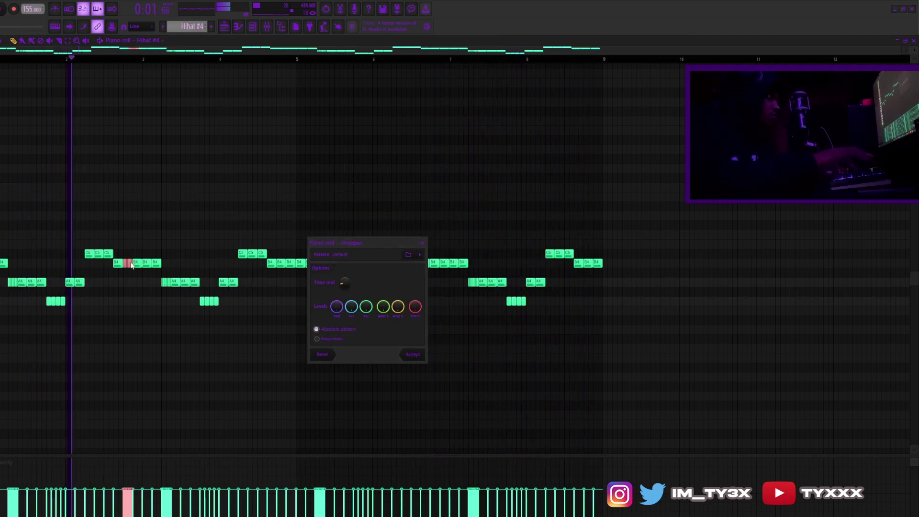
left_click(407, 354)
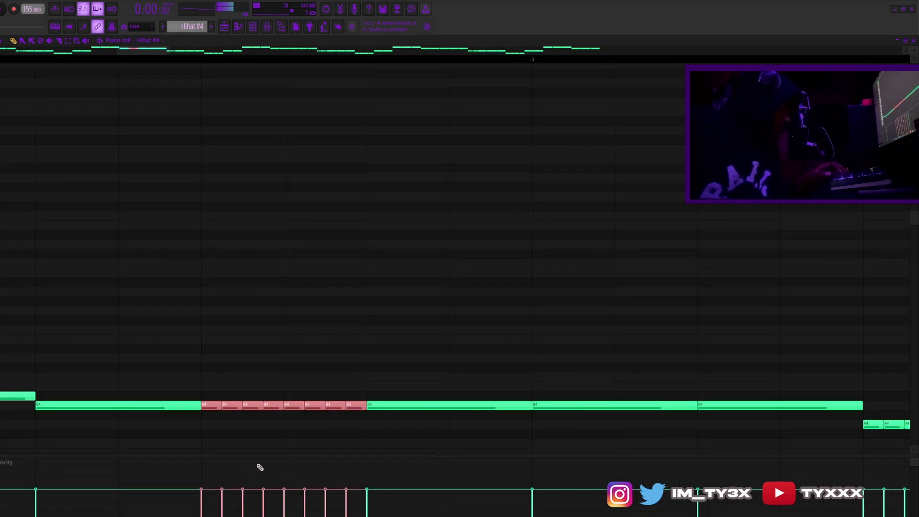
scroll(297, 349, "down", 5)
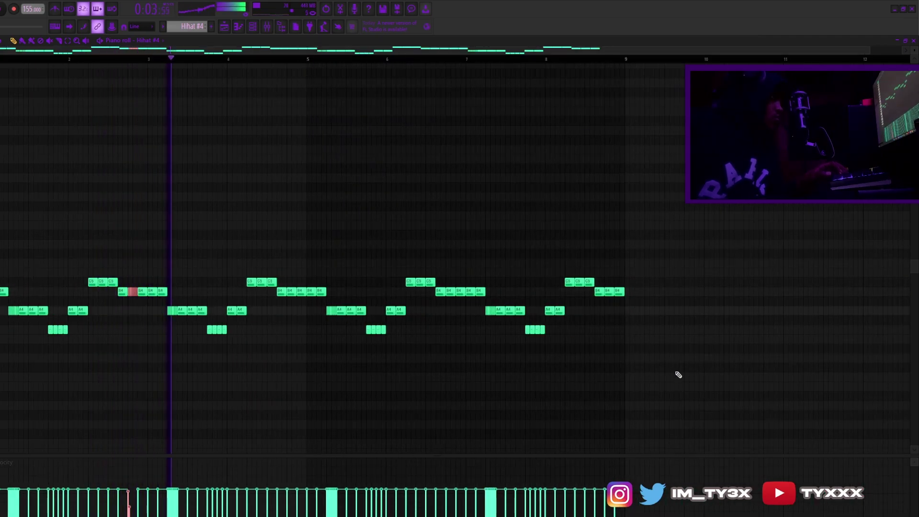
- Delete the hi-hat notes in bars 5 to 8 and repeat bars 1 to 4 in their place
left_click_drag(666, 380, 318, 246)
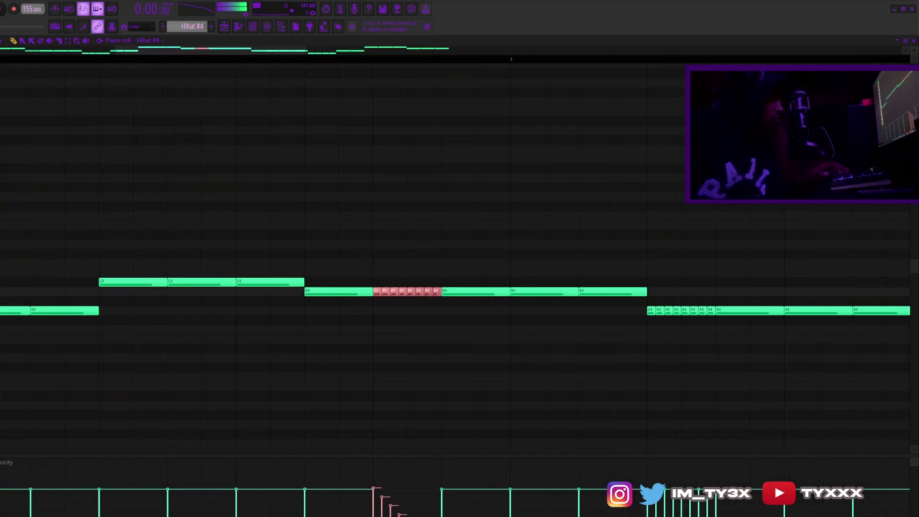
scroll(377, 61, "down", 4)
left_click_drag(509, 372, 20, 188)
key("ctrl+b")
scroll(279, 61, "down", 2)
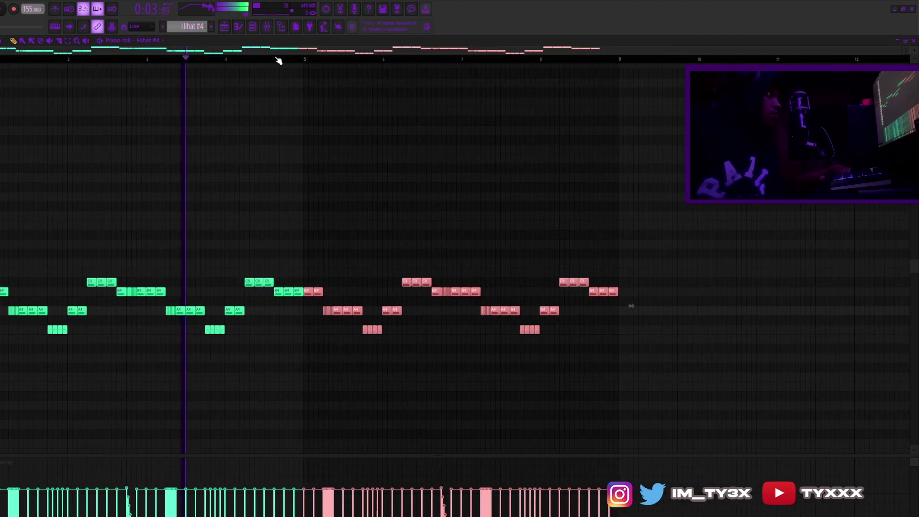
left_click(370, 196)
right_click(371, 197)
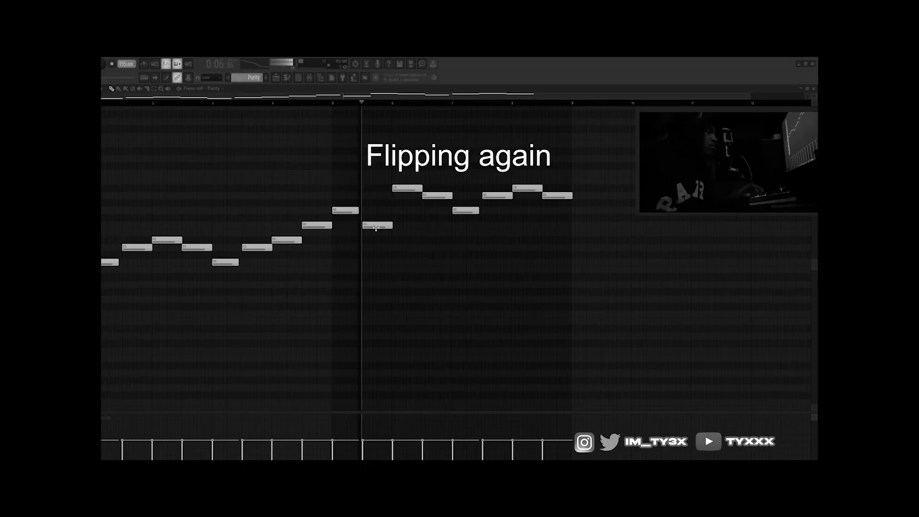
- Rework the Purity melody in bars 5 and 6 into short A5, G5, G5 and F5 notes with a gap in the middle
key("space")
key("space")
left_click_drag(376, 228, 360, 228)
right_click(402, 188)
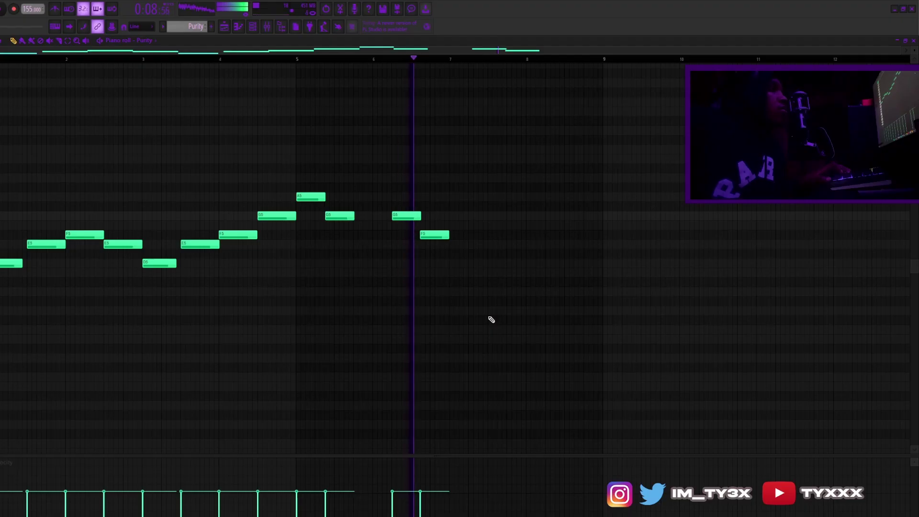
- Repeat the Purity phrase from bars 5 and 6 in bars 7 and 8
left_click_drag(478, 278, 461, 201)
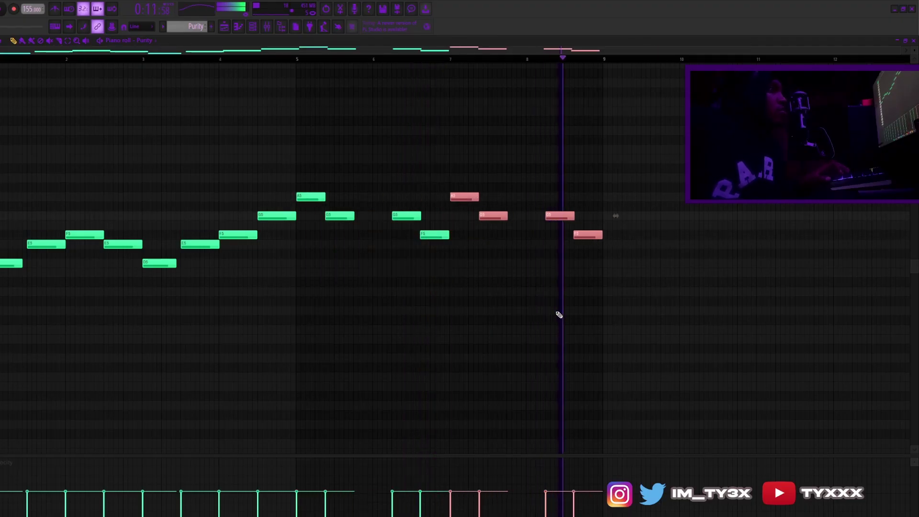
left_click(515, 292)
right_click(517, 293)
- Delete the Purity notes in bars 1 to 4 and move the phrase from bars 5 to 8 into their place
left_click_drag(645, 304, 327, 215)
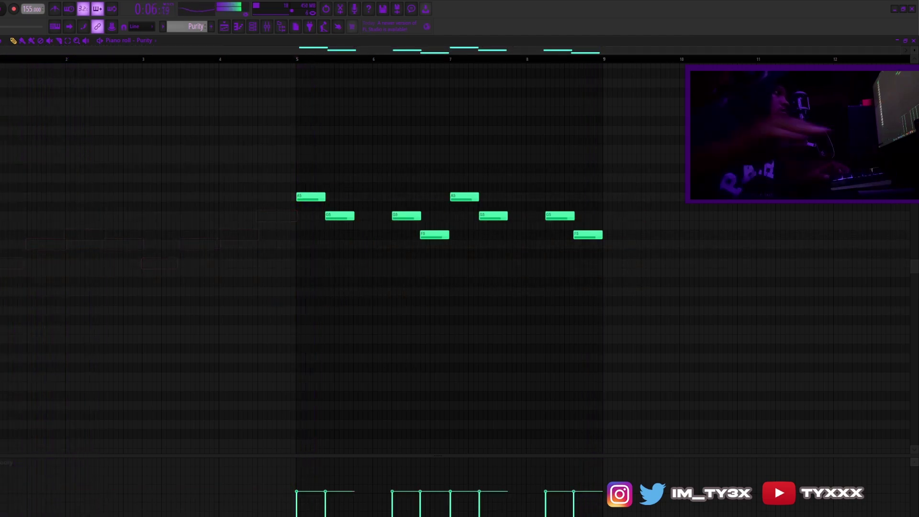
left_click_drag(609, 275, 311, 188)
key("space")
left_click_drag(689, 292, 3, 197)
key("space")
left_click(244, 315)
right_click(244, 319)
- Duplicate the Purity phrase into bars 5 to 8, transpose the copy down five semitones and play it back
key("ctrl+a")
key("ctrl+b")
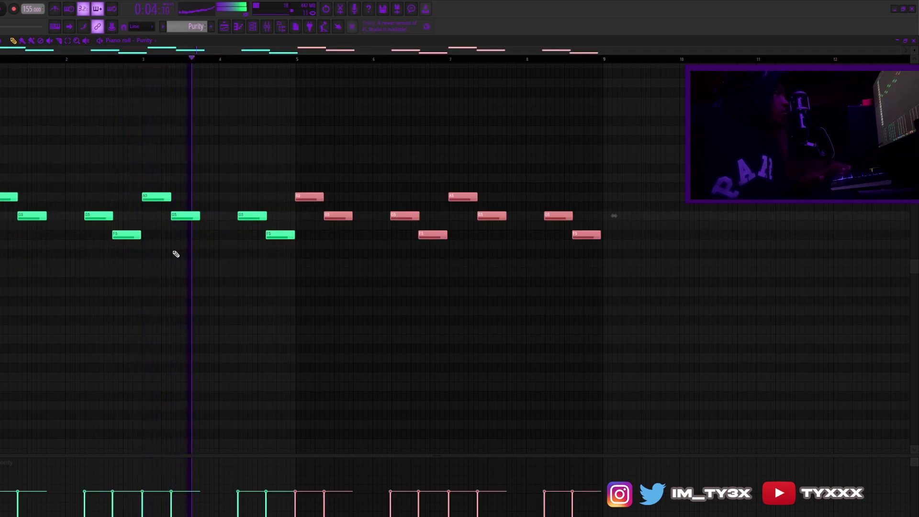
key("space")
key("Down")
key("Down")
key("Down")
key("Down")
key("Down")
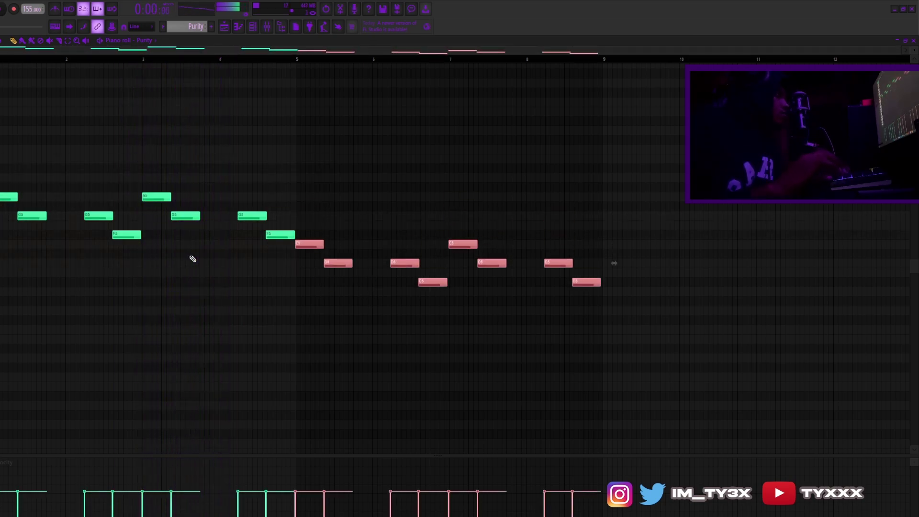
key("space")
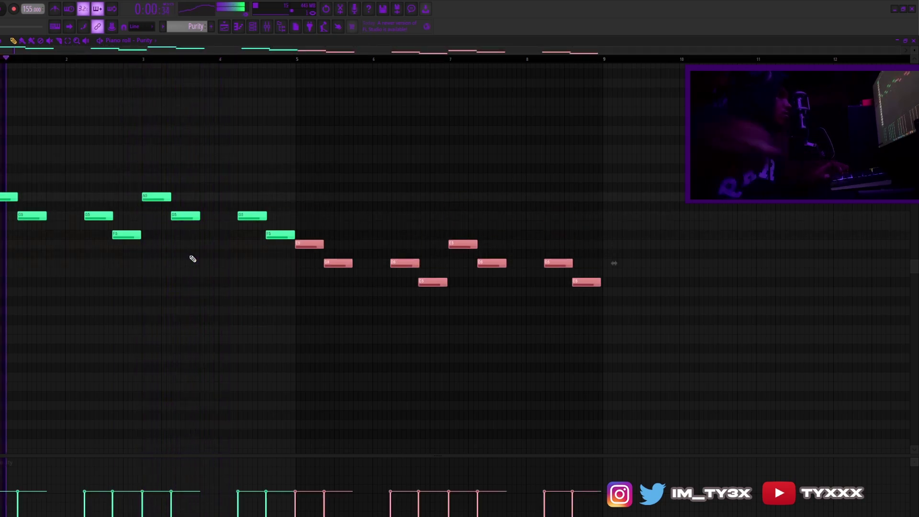
- Set the loop length of HalfTime on the Purity mixer track to 1/2
left_click(267, 27)
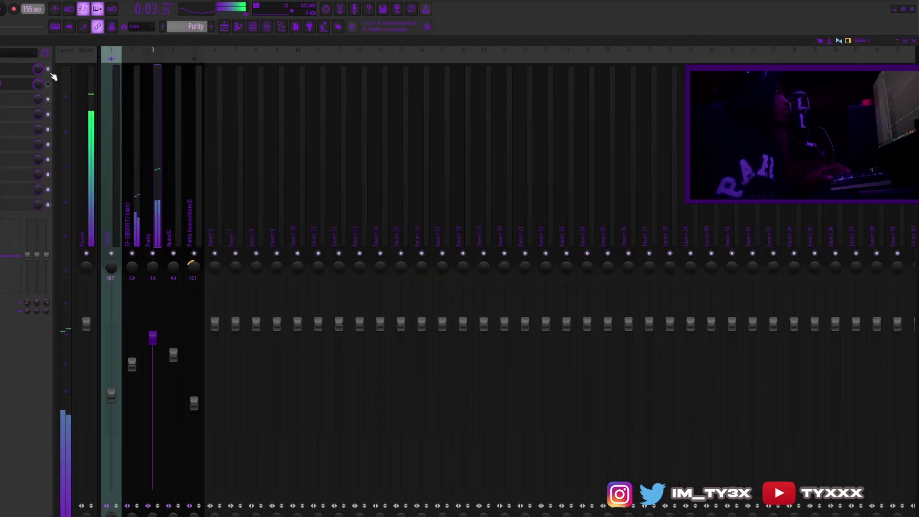
left_click(2, 72)
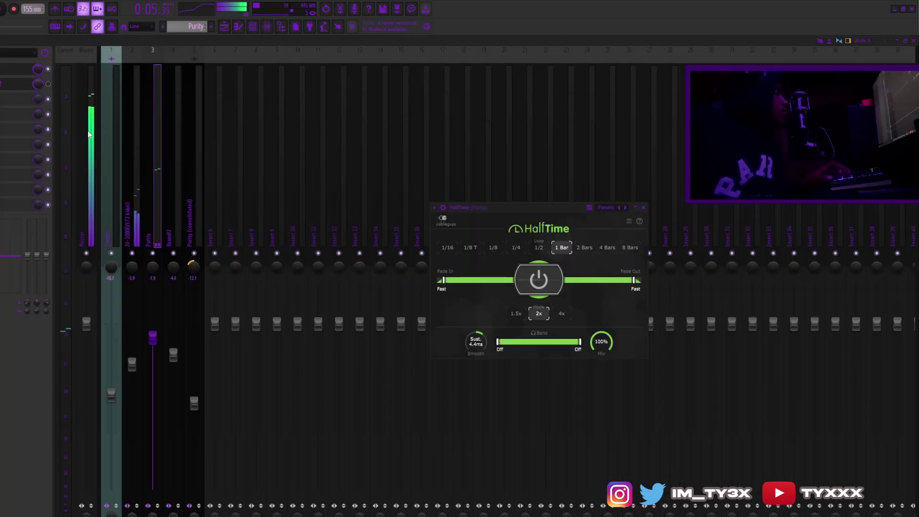
left_click(517, 246)
left_click(539, 246)
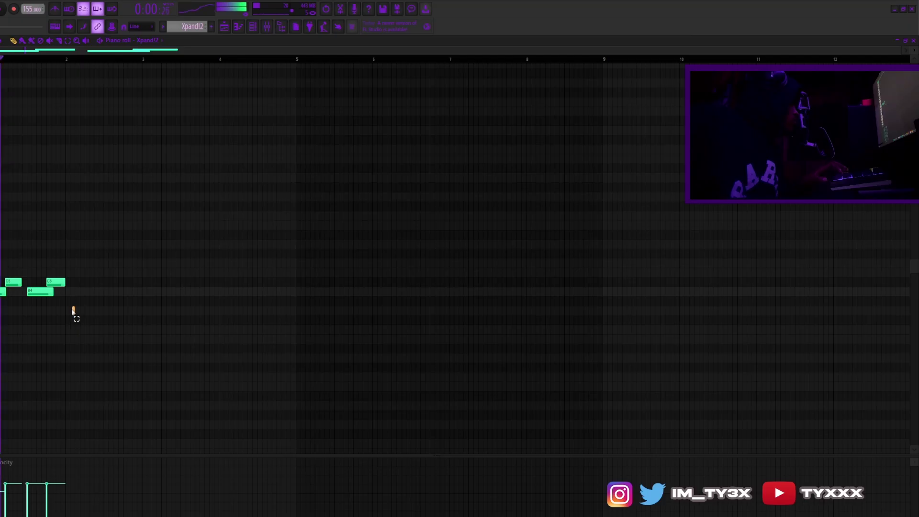
- Apply the articulator to all Xpand!2 notes in bar 1 so each note reaches the next one
left_click_drag(72, 311, 84, 324)
key("ctrl+a")
key("space")
key("alt+l")
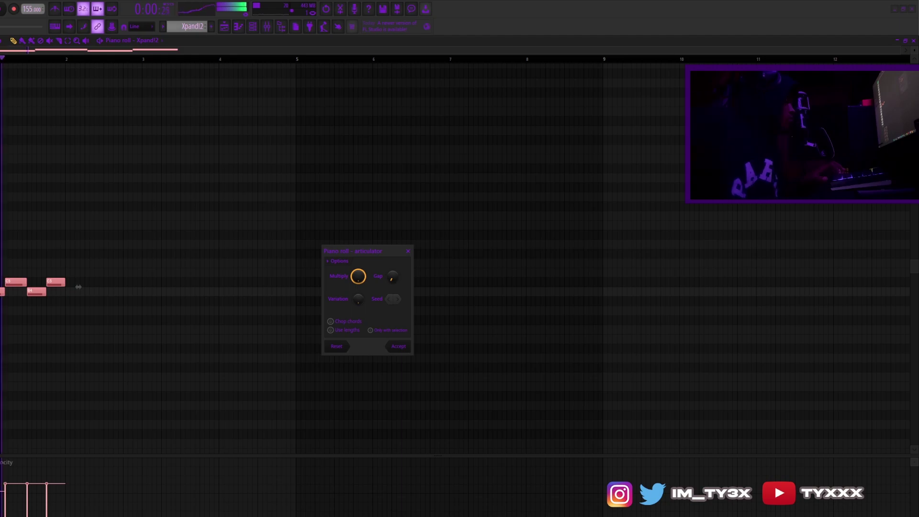
left_click(396, 349)
- Repeat the Xpand!2 phrase through bar 4 with bars 3 and 4 raised five semitones, and copy bars 1 to 4 into bars 5 to 8
left_click_drag(290, 380, 4, 247)
key("ctrl+b")
key("ctrl+b")
key("ctrl+b")
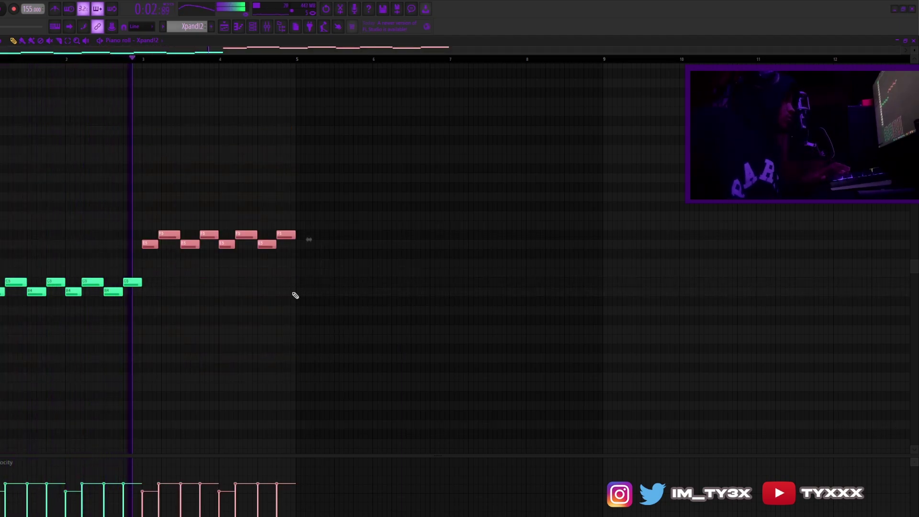
left_click_drag(316, 334, 2, 144)
key("ctrl+b")
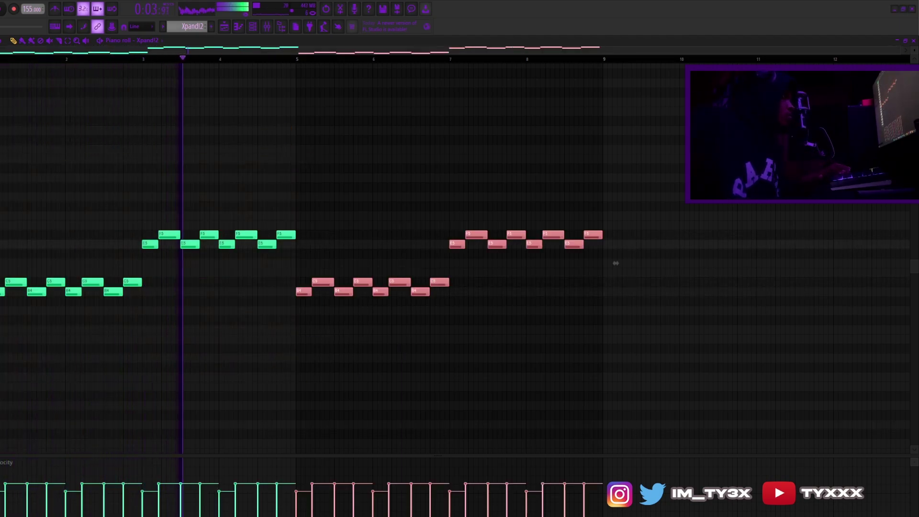
- Transpose the whole Xpand!2 melody down one octave
key("ctrl+d")
key("ctrl+a")
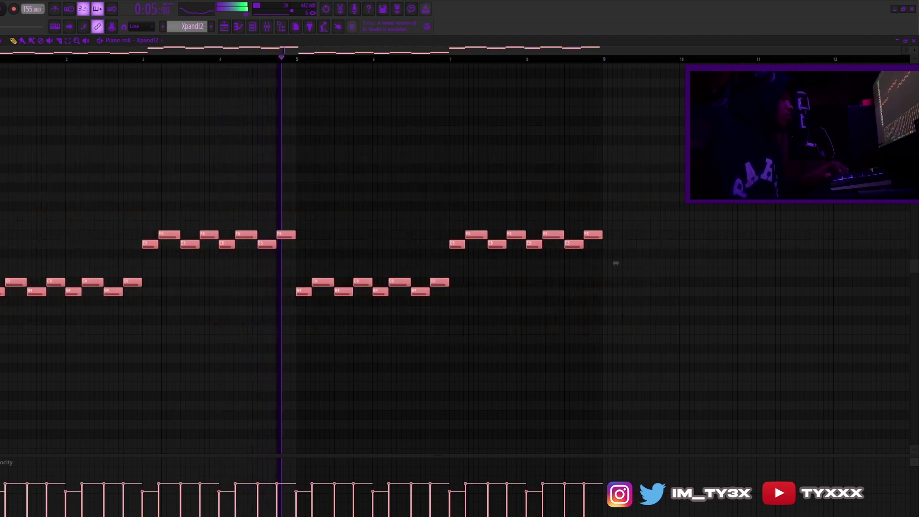
key("ctrl+Down")
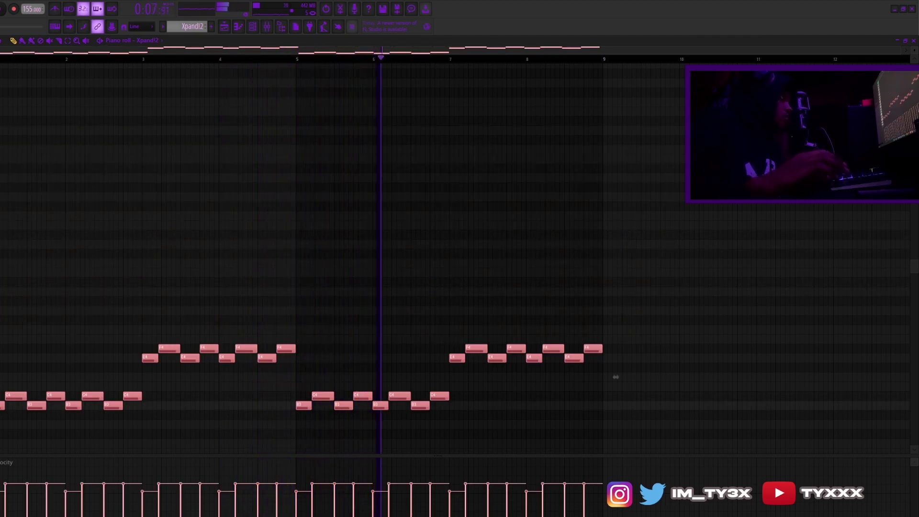
scroll(223, 263, "down", 3)
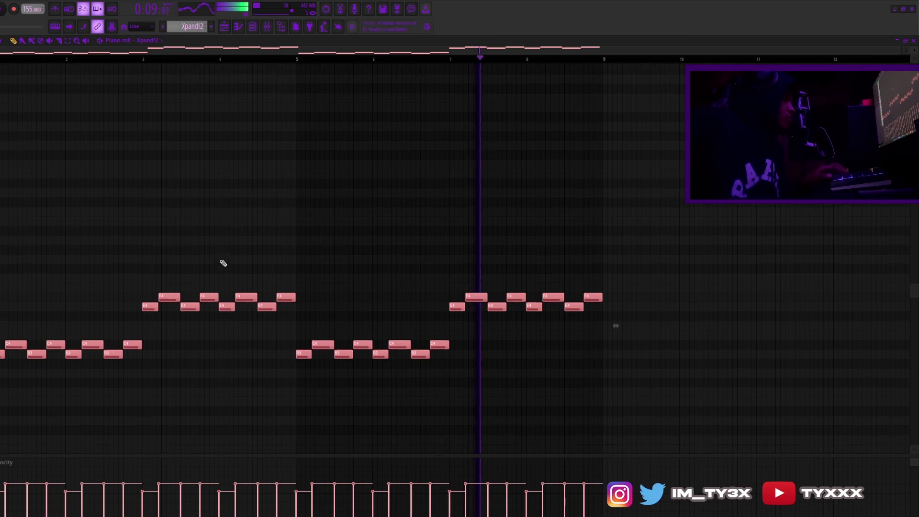
- Repeat the Purity clip at bar 25 in the playlist and delete the JV-1080 clip that starts at bar 25
left_click(252, 26)
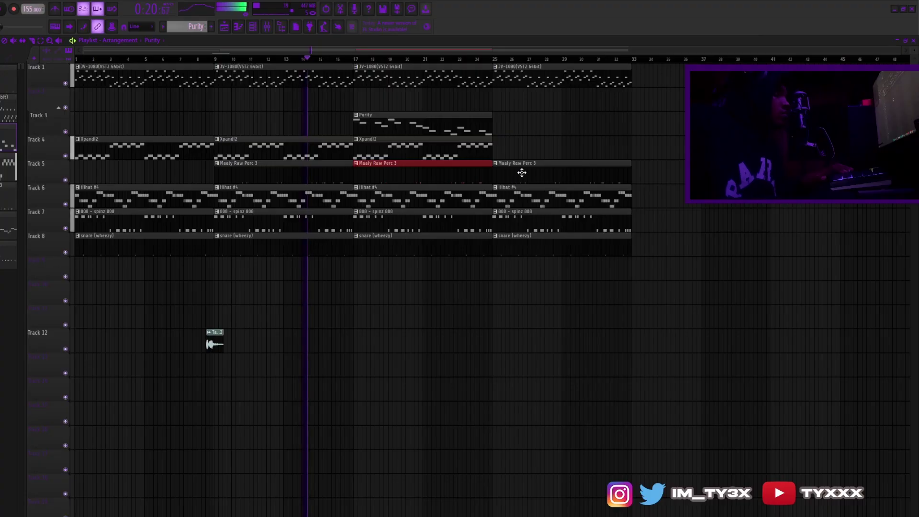
key("ctrl+b")
left_click(687, 214)
right_click(687, 213)
right_click(410, 81)
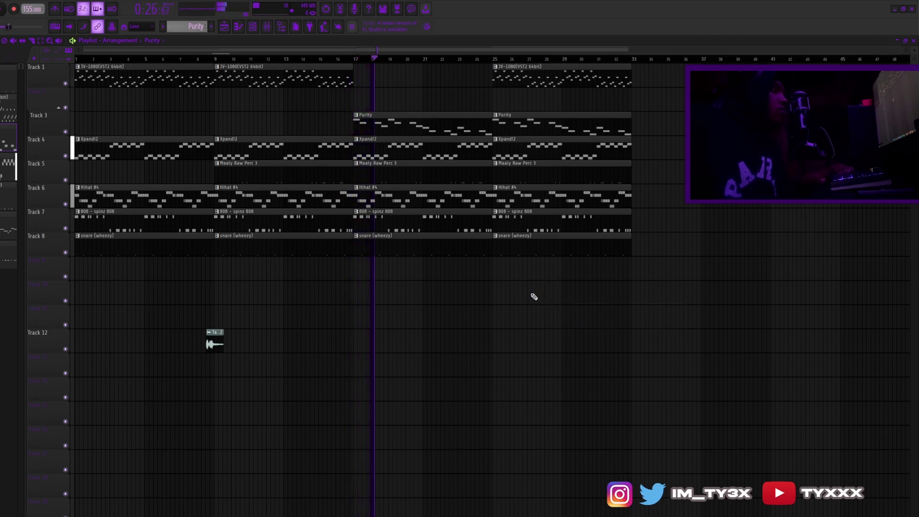
key("ctrl+z")
right_click(553, 77)
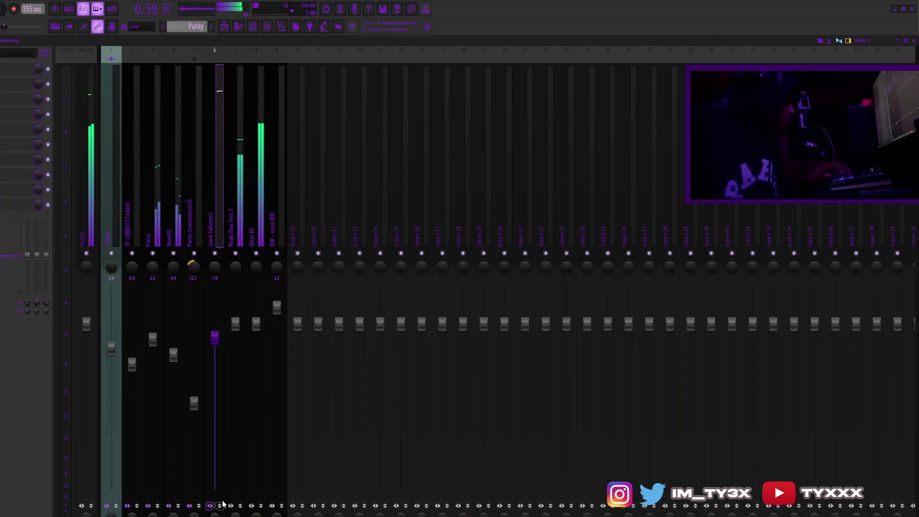
- Go through the percussion and 808 mixer tracks and lower the hi-hat level slightly
left_click(235, 505)
left_click(272, 505)
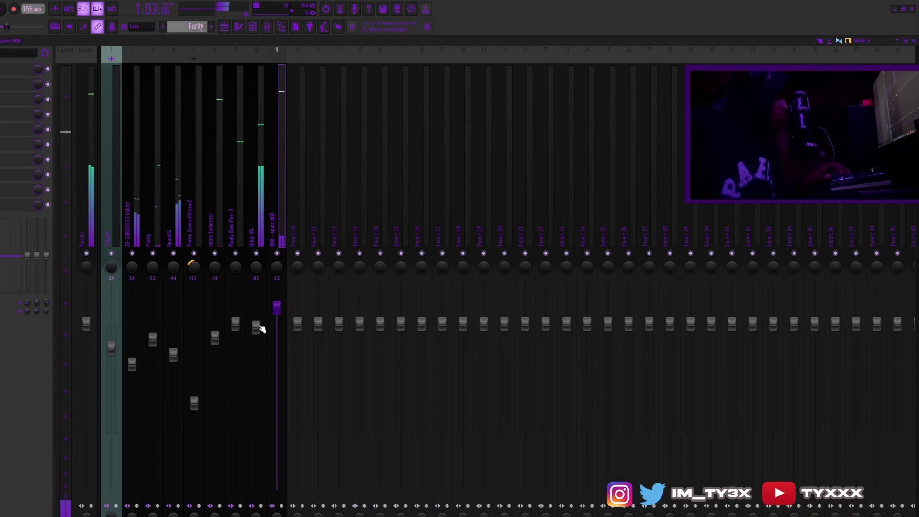
left_click(254, 27)
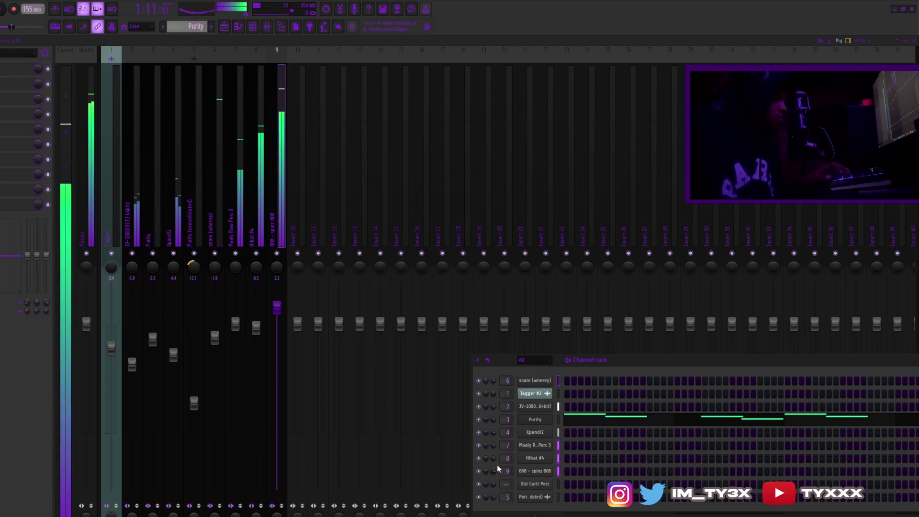
- Add Fruity Fast Dist to the spinz 808 mixer track and adjust its post level
left_click(42, 87)
left_click(74, 47)
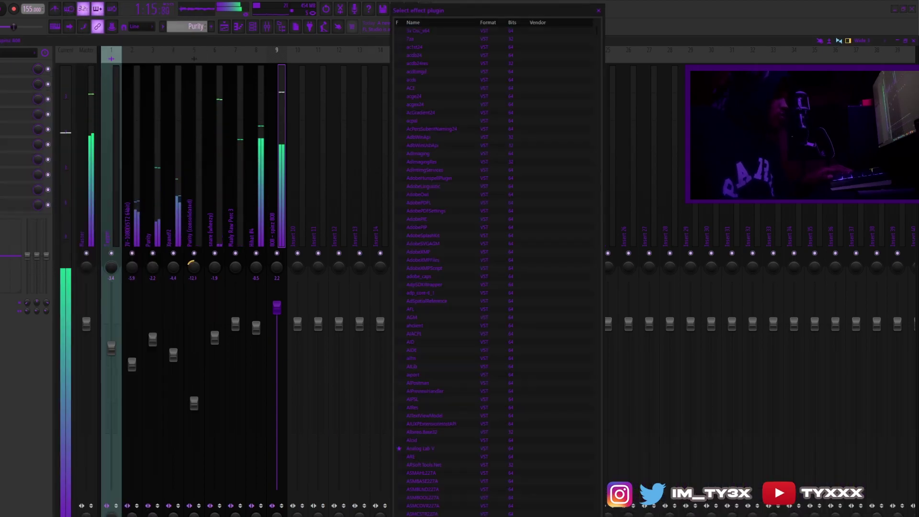
type("dist")
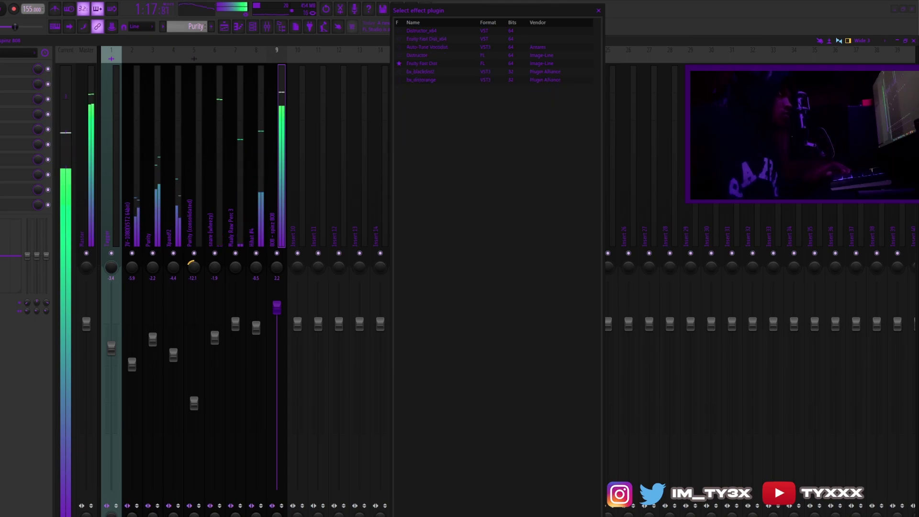
left_click(483, 64)
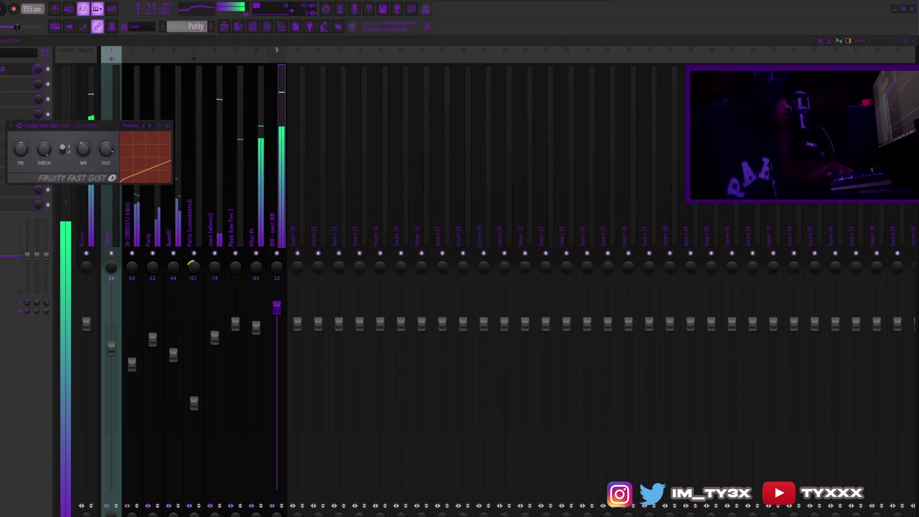
mouse_move(107, 149)
left_mouse_down()
mouse_move(106, 139)
mouse_move(105, 150)
left_mouse_up()
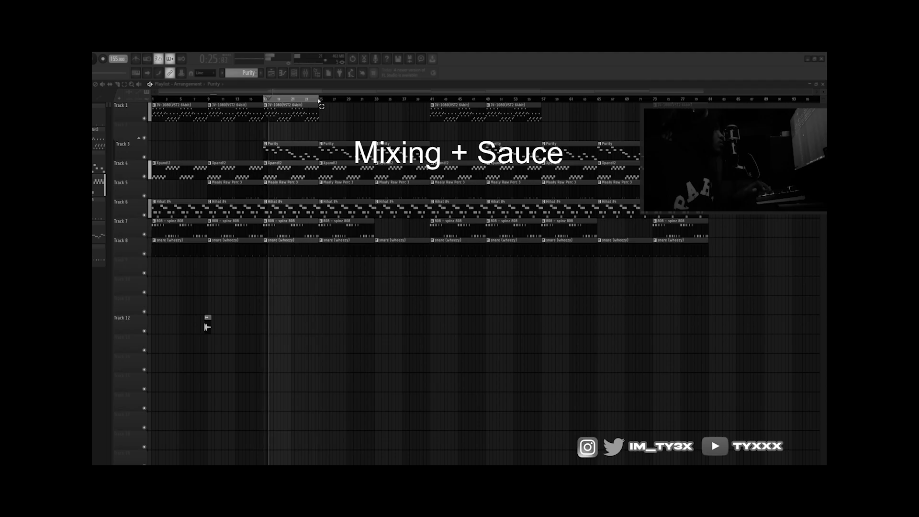
- Set ValhallaVintageVerb on the Purity track to a 58.4 % mix and 0.66 s decay, and raise its predelay
left_click(305, 73)
left_click(106, 136)
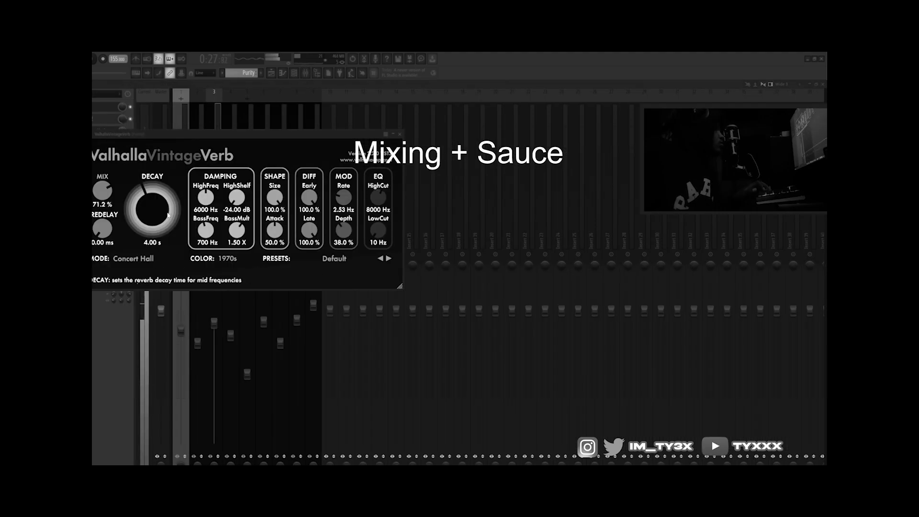
left_click_drag(100, 191, 125, 222)
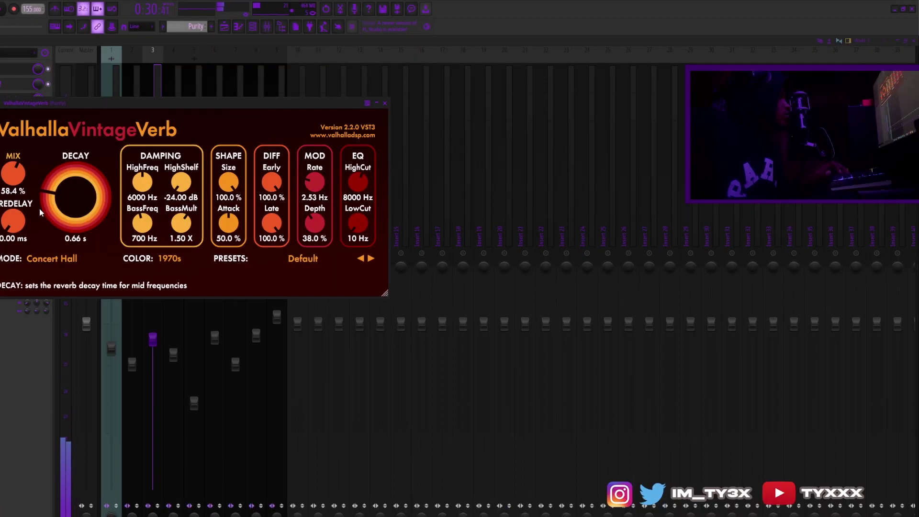
left_click_drag(13, 220, 16, 206)
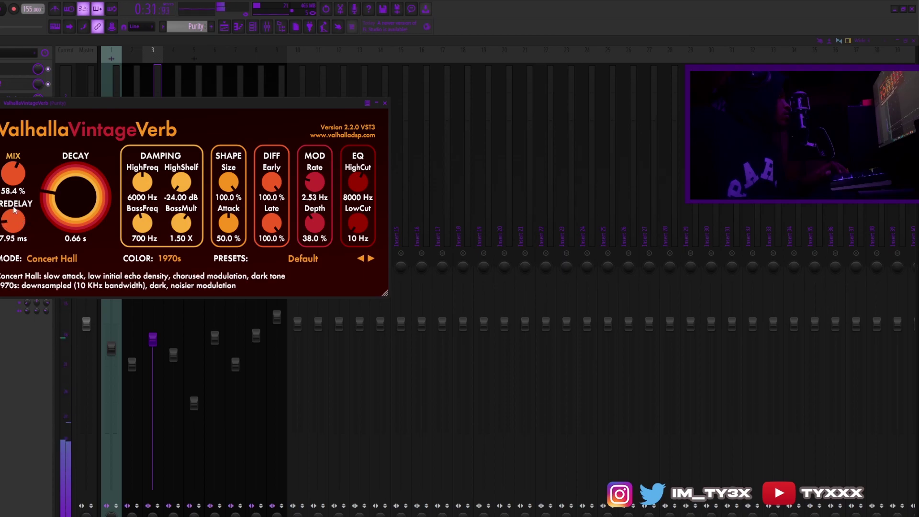
left_click(385, 103)
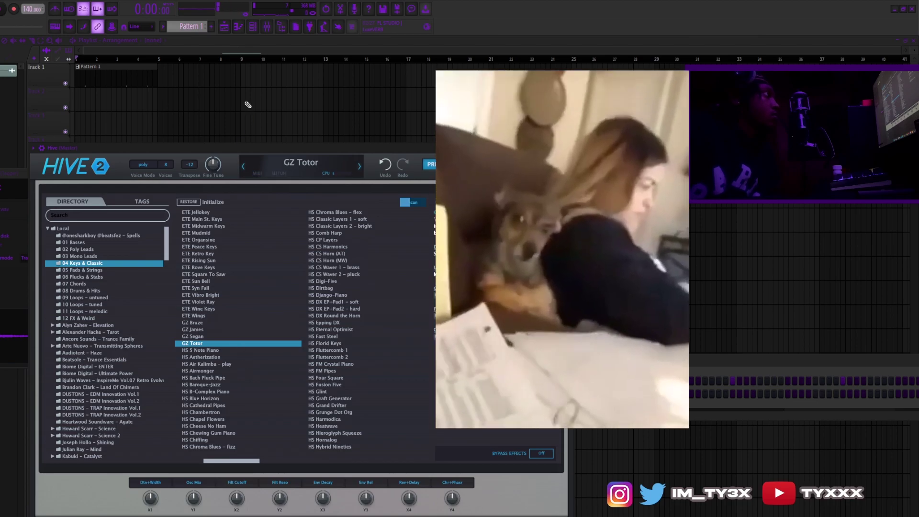
- Duplicate the two-bar Hive chord pattern into bars 3 and 4 of the new project
left_click(238, 26)
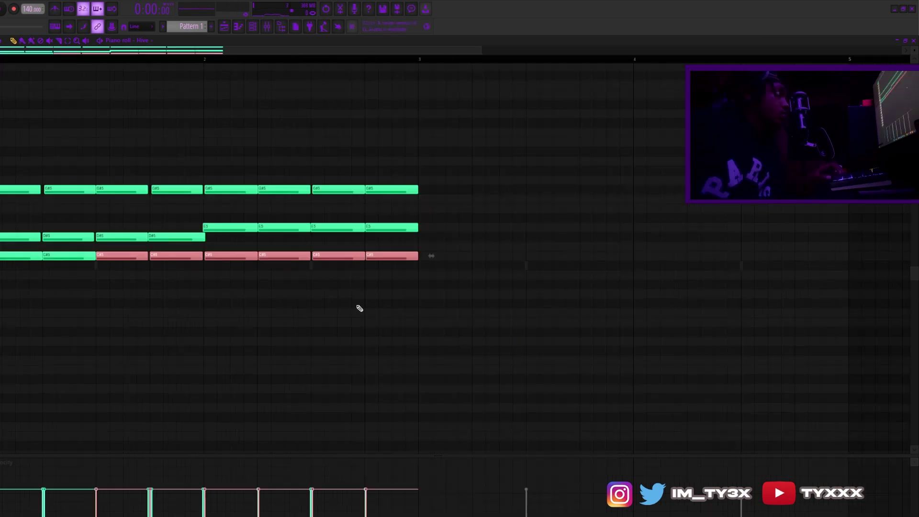
key("space")
left_click(494, 267)
right_click(512, 268)
left_click_drag(523, 316, 5, 129)
key("ctrl+b")
scroll(179, 60, "down", 3)
left_click_drag(468, 277, 297, 325)
- Load the HS Fluttercomb 2 preset in Hive and set the project tempo to 167
left_click(254, 29)
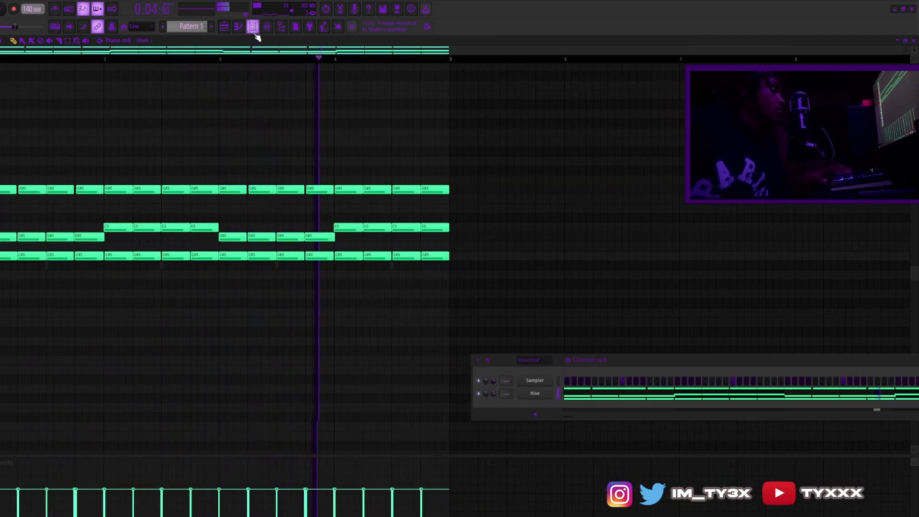
left_click(157, 86)
right_click(170, 86)
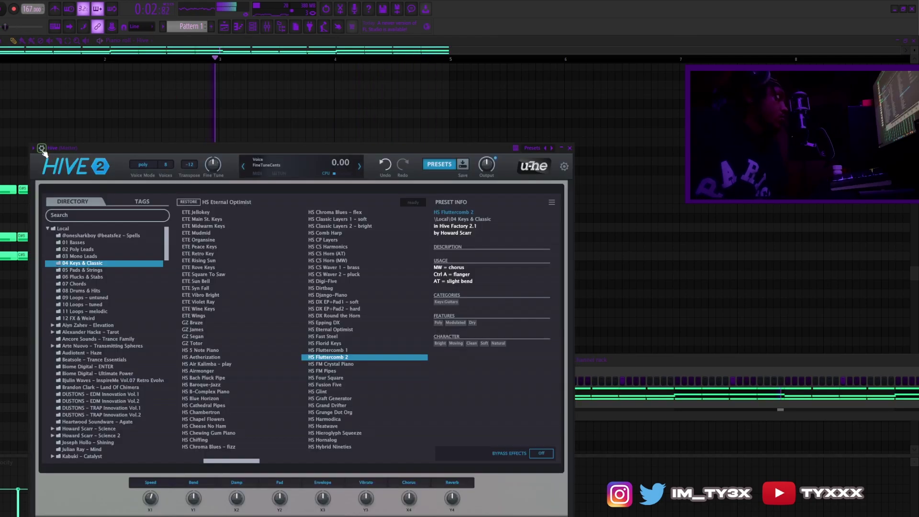
- Add HalfTime with a 1/2 loop length to the Hive mixer track
key("F9")
left_click(15, 69)
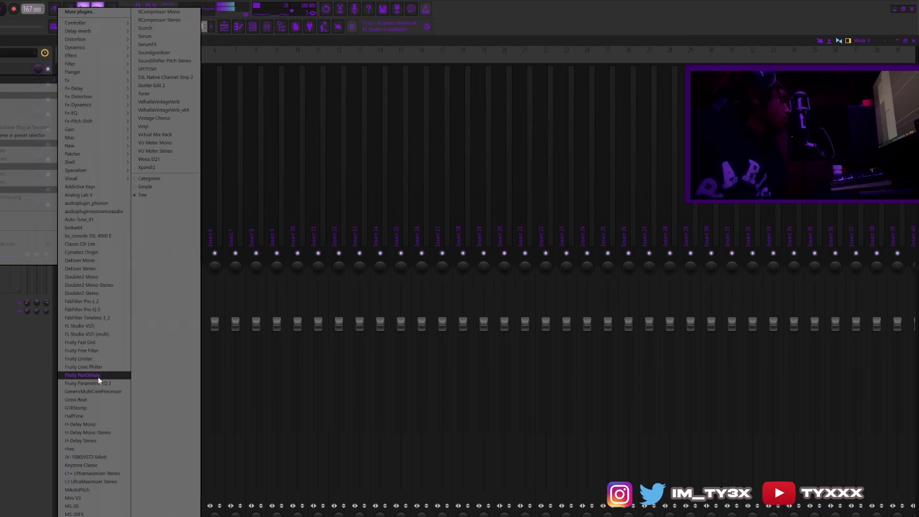
left_click(96, 416)
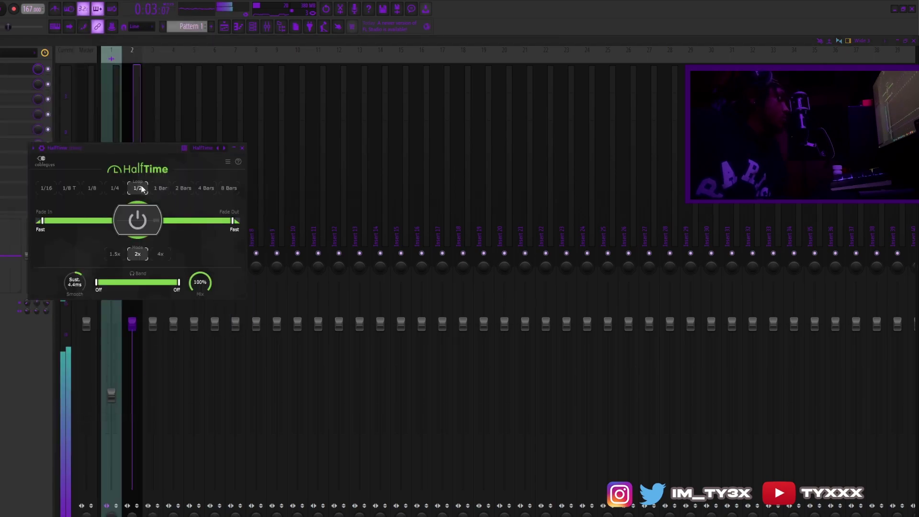
left_click(242, 149)
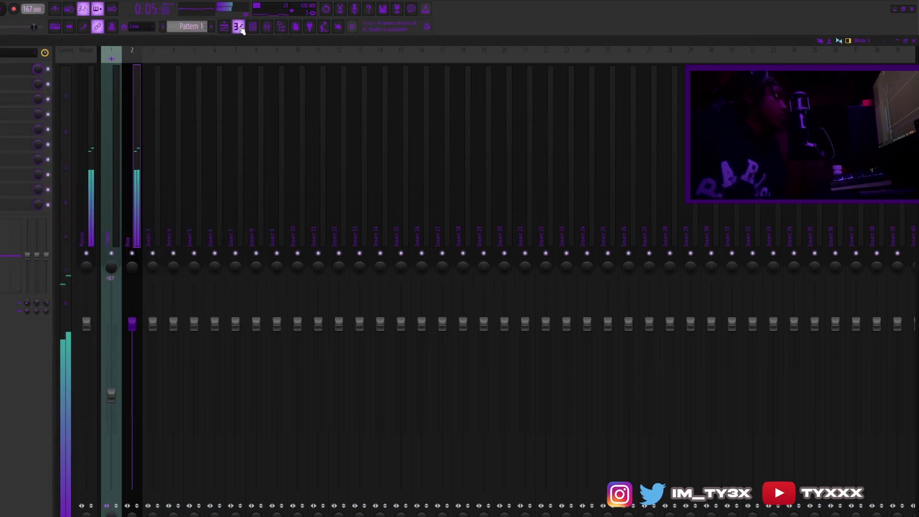
- Lower the highest Hive notes in bar 4 by one semitone to D#7
left_click(238, 26)
left_click(522, 413)
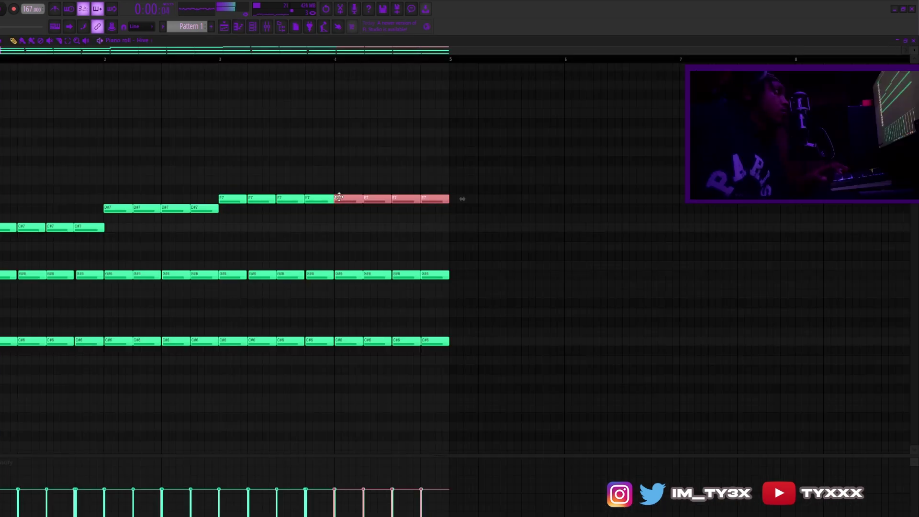
key("Down")
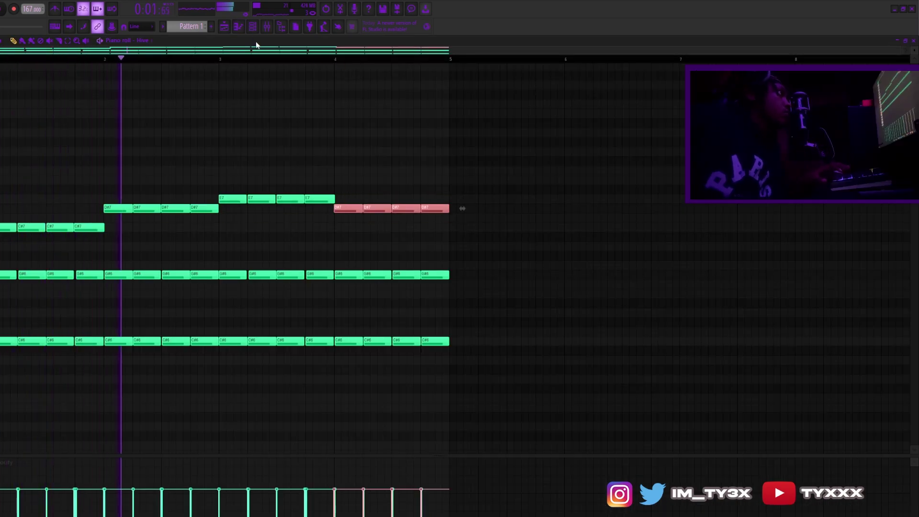
- Add a JV-1080 instrument to the channel rack and open its notes in the piano roll
key("F6")
left_click_drag(531, 371, 317, 335)
left_click(267, 388)
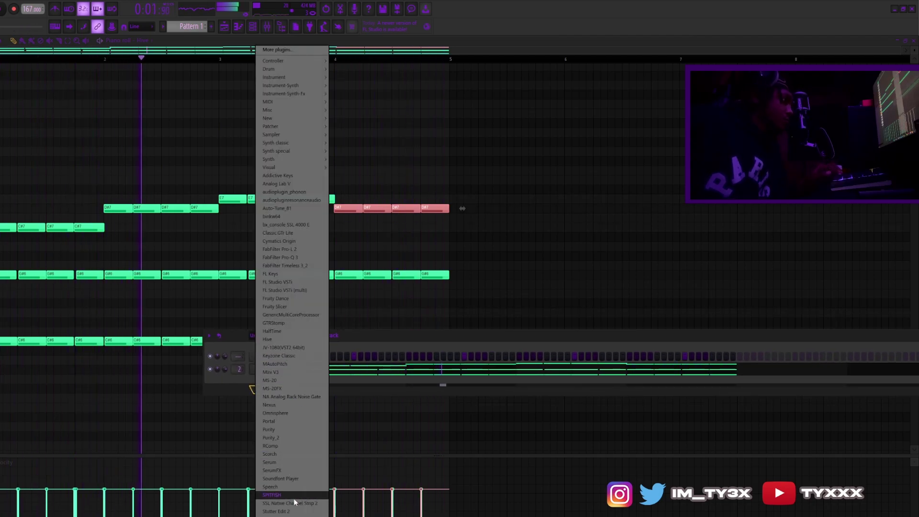
left_click(282, 347)
left_click(140, 41)
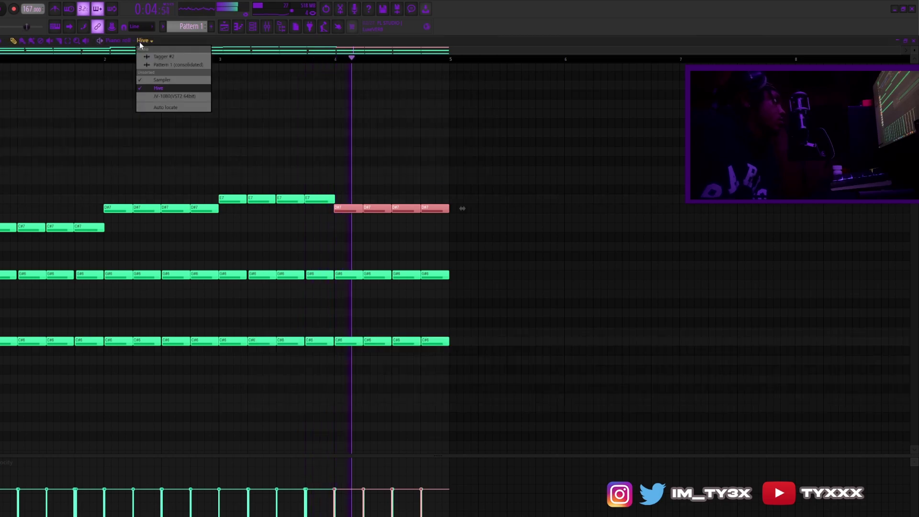
left_click(162, 97)
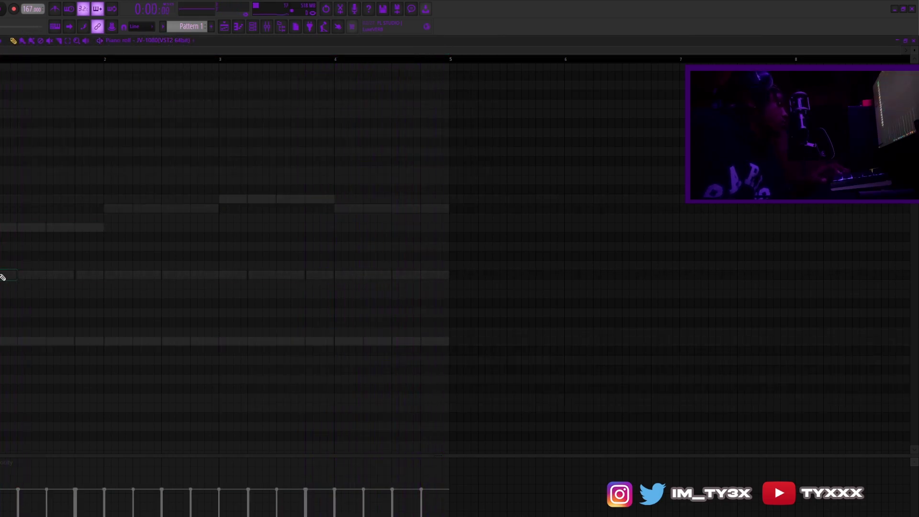
- Try a short repeated three-note motif for the JV-1080 melody, copying it across the pattern and auditioning it
key("space")
key("ctrl+a")
left_click_drag(109, 324, 106, 275, "ctrl")
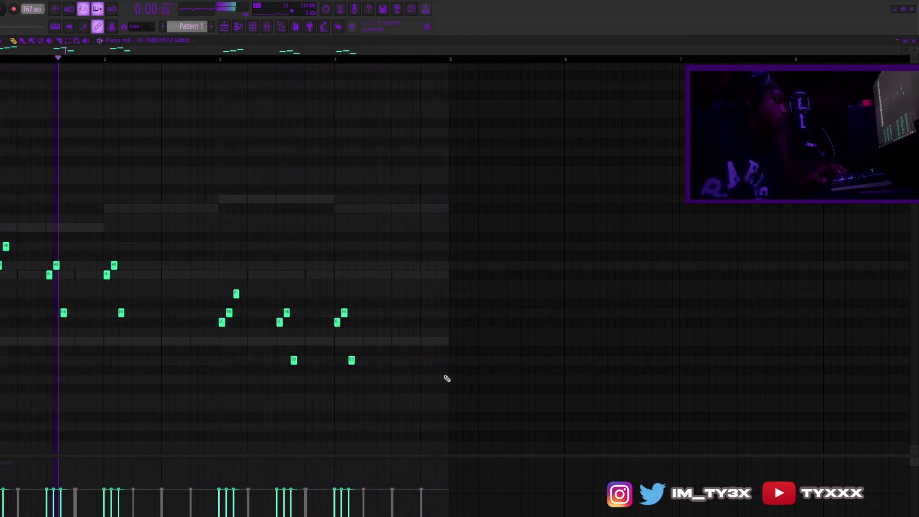
key("ctrl+a")
scroll(366, 383, "up", 3)
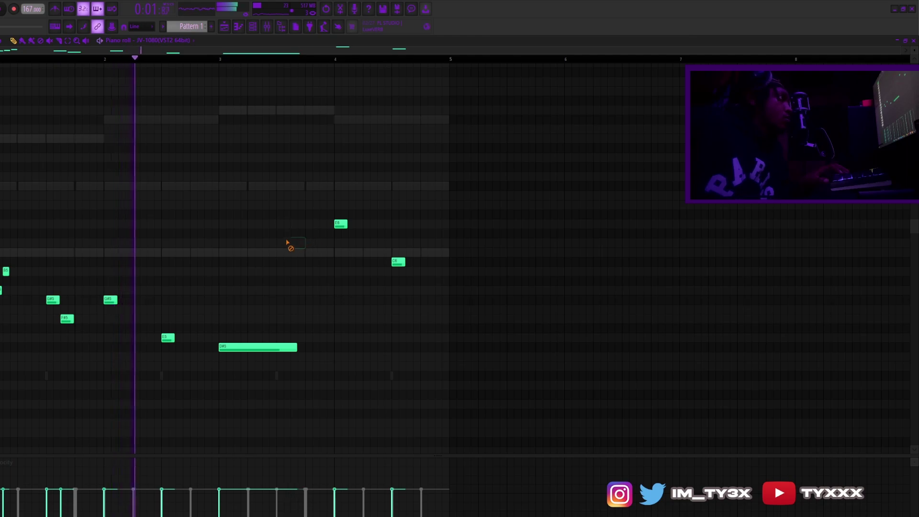
- Delete the two bar 4 notes of the JV-1080 melody and play the pattern
right_click(340, 224)
right_click(398, 262)
left_click(336, 327)
right_click(344, 330)
key("space")
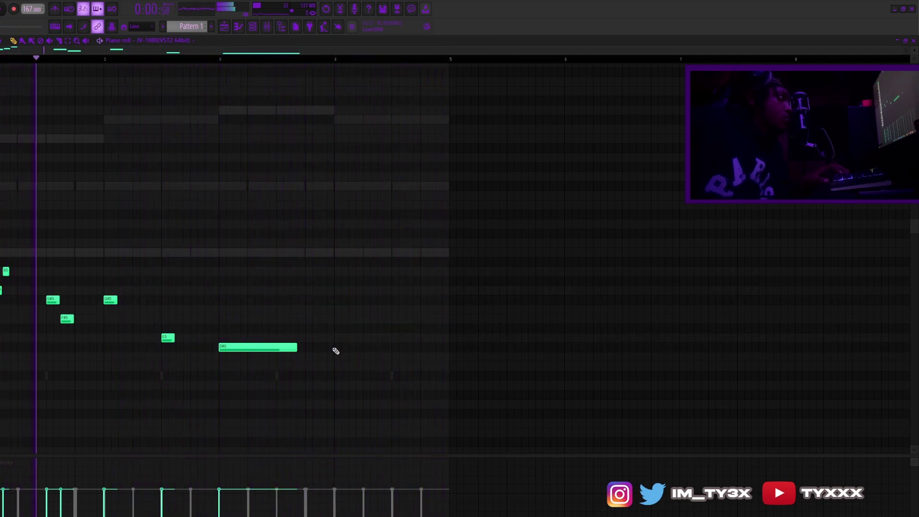
- Make the JV-1080 melody legato and an octave higher, filling bar 4 with an E note and a C# note
key("ctrl+a")
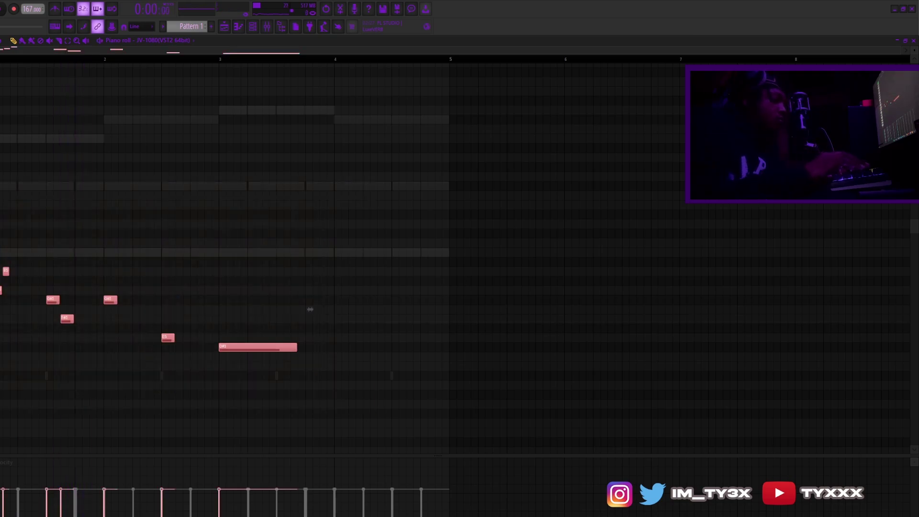
key("ctrl+l")
key("space")
left_click(397, 347)
left_click(335, 355)
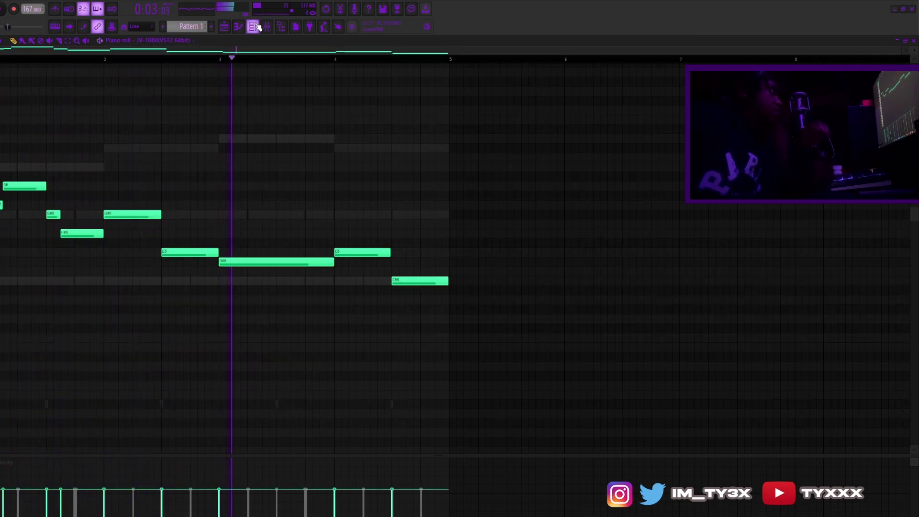
- Open the PG GB Snare - Arbor hits in the piano roll and raise their velocities to maximum
left_click(253, 27)
left_click(279, 402)
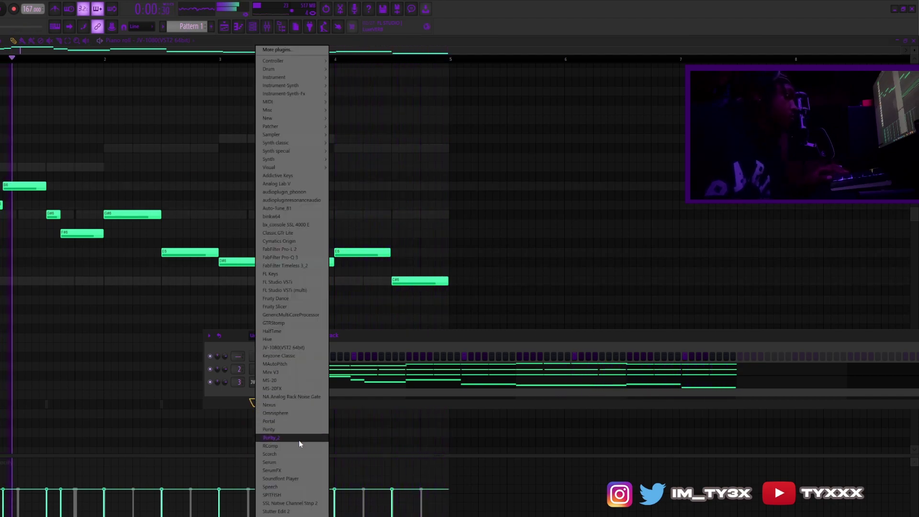
left_click(337, 333)
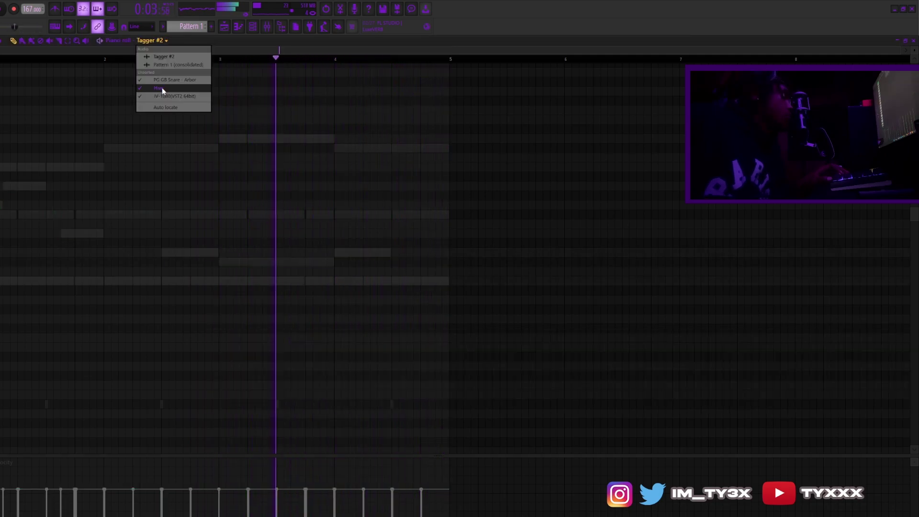
left_click(163, 80)
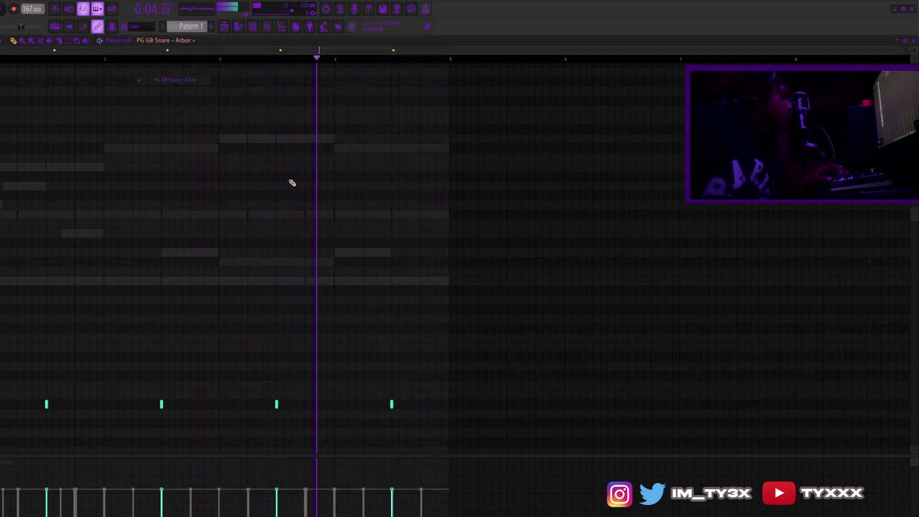
- Add an Xpand!2 instrument to the channel rack
left_click(252, 26)
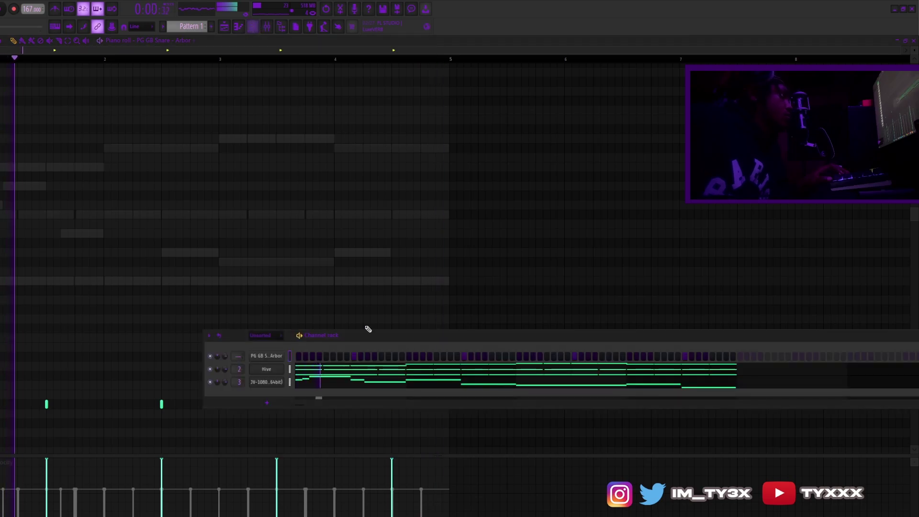
left_click(266, 403)
left_click(288, 386)
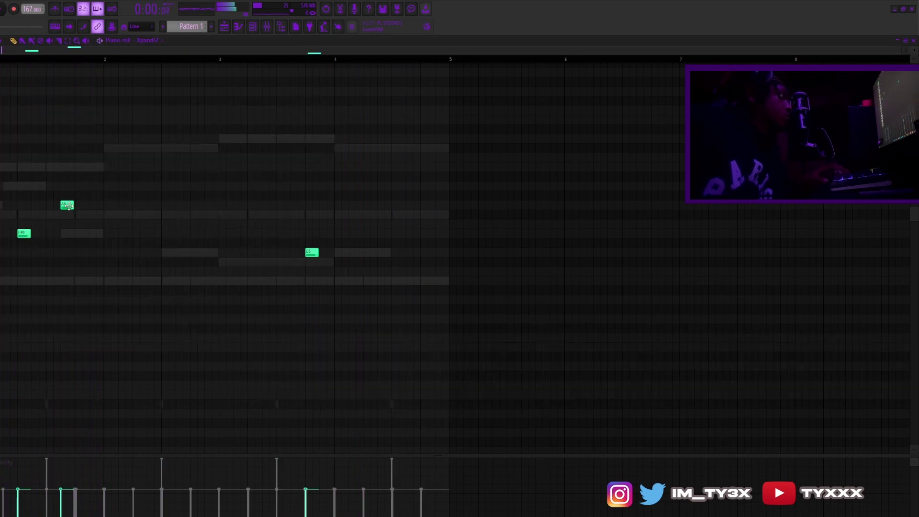
- Place the short Xpand!2 counter-melody notes: F# and E in bar 1, G# and F# in bar 3
left_click_drag(62, 203, 75, 201)
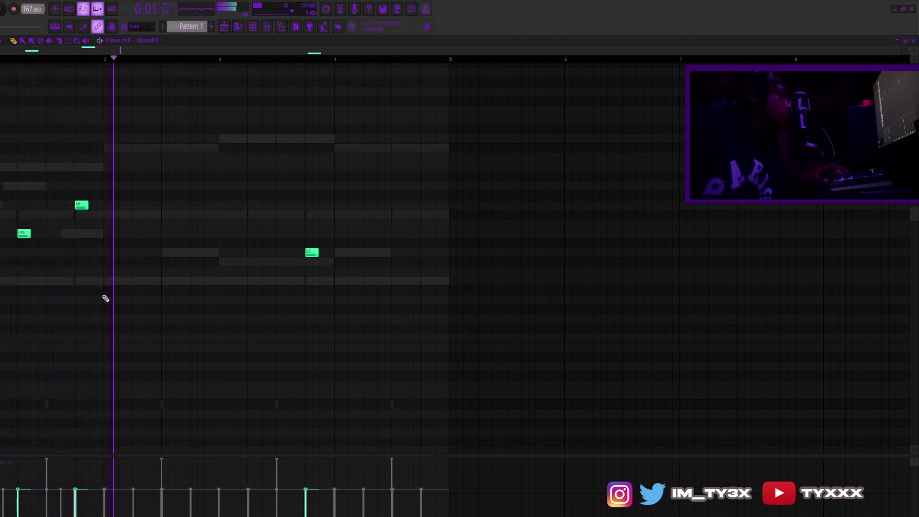
key("space")
right_click(82, 205)
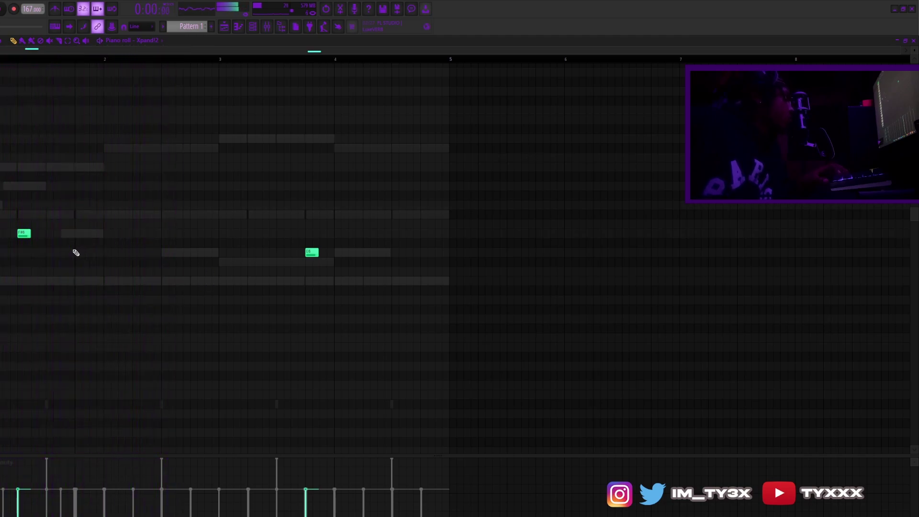
left_click(77, 253)
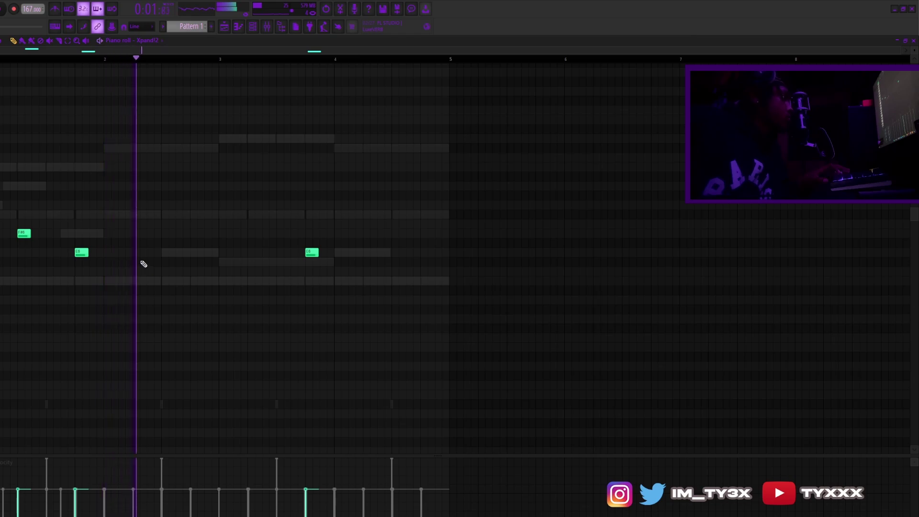
left_click(254, 214)
left_click_drag(311, 252, 311, 233)
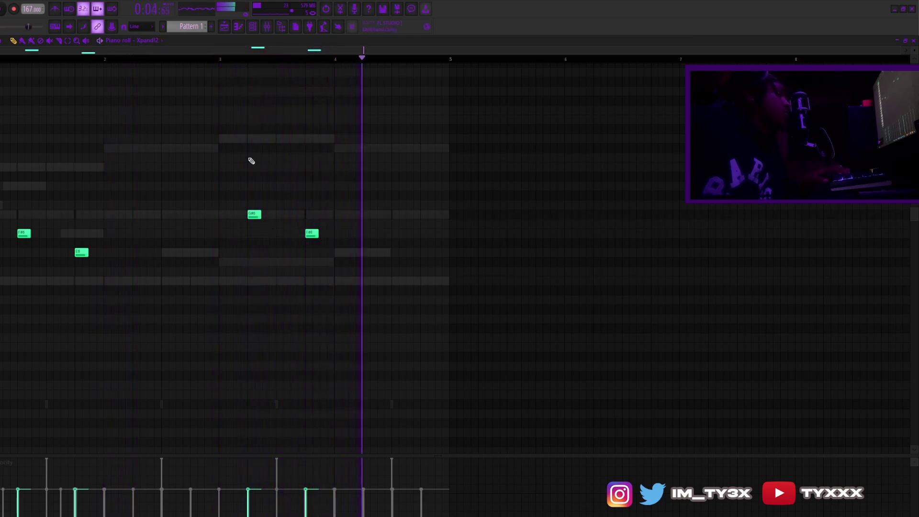
- Add the 808_Roundtable 808 channel and draw one long C#6 note in each of bars 1 to 3
left_click(253, 26)
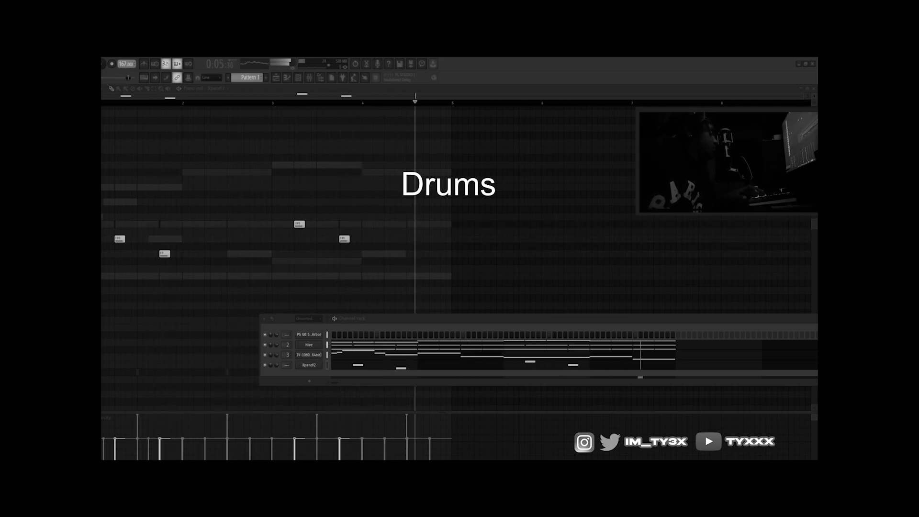
left_click(42, 284)
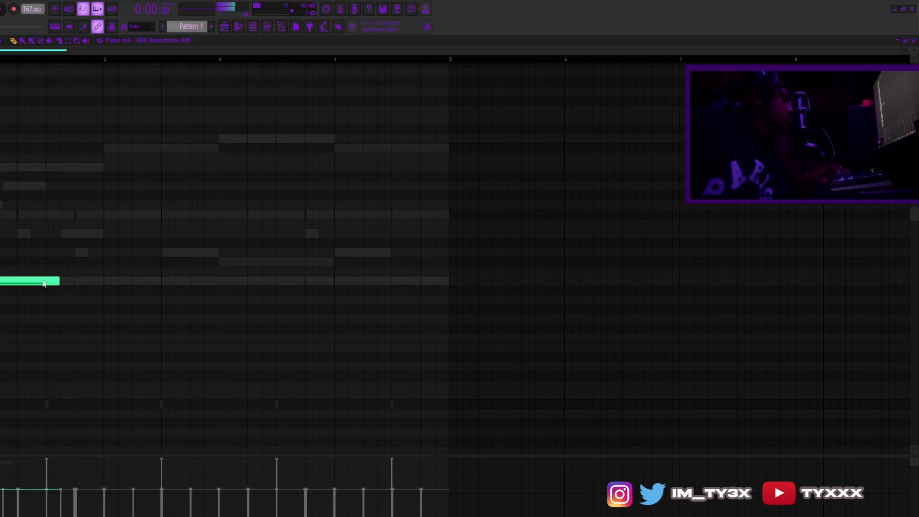
double_click(43, 280)
left_click(421, 246)
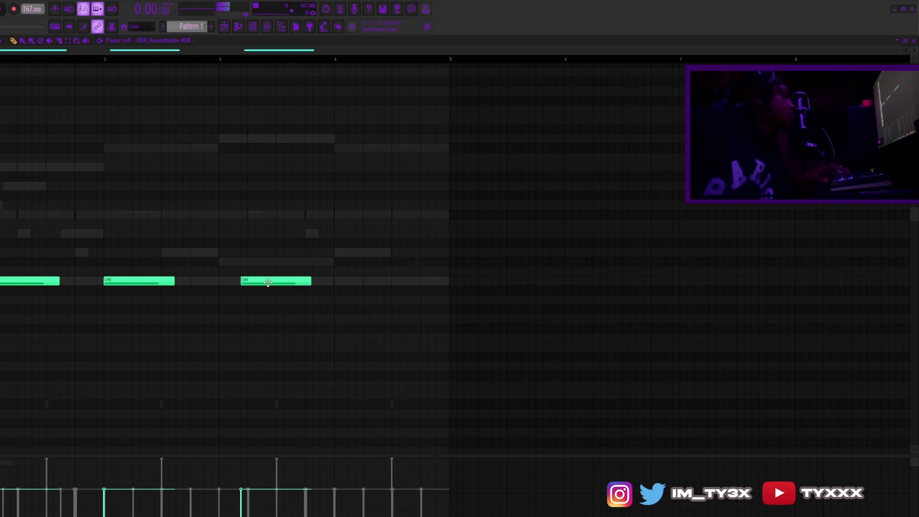
- Lower all the 808 notes by one octave to C#5 and audition the pattern
key("ctrl+a")
key("ctrl+Down")
key("space")
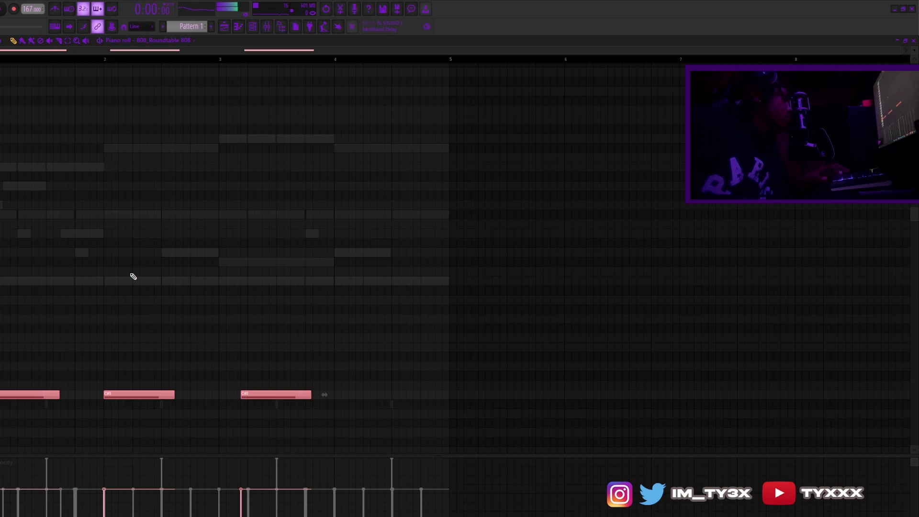
scroll(133, 276, "down", 3)
key("space")
key("space")
key("ctrl+d")
- Open the channel settings of the 808_Roundtable 808
left_click(252, 27)
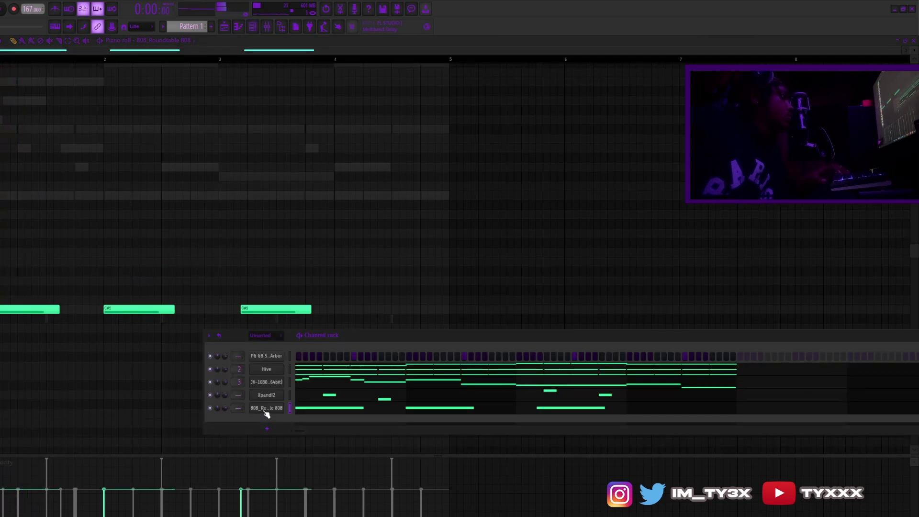
left_click(265, 410)
left_click(216, 126)
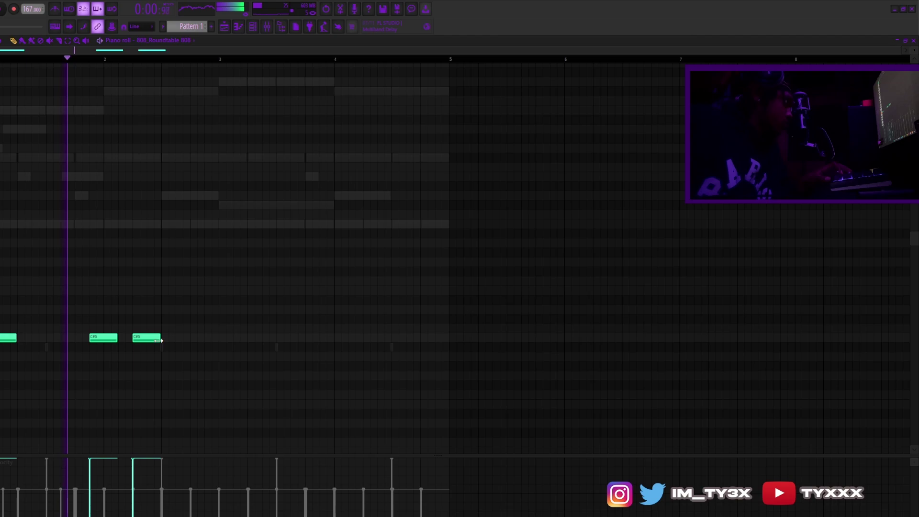
- Rework the 808 line into short full-velocity C#5 notes repeated across the four bars
left_click(182, 337)
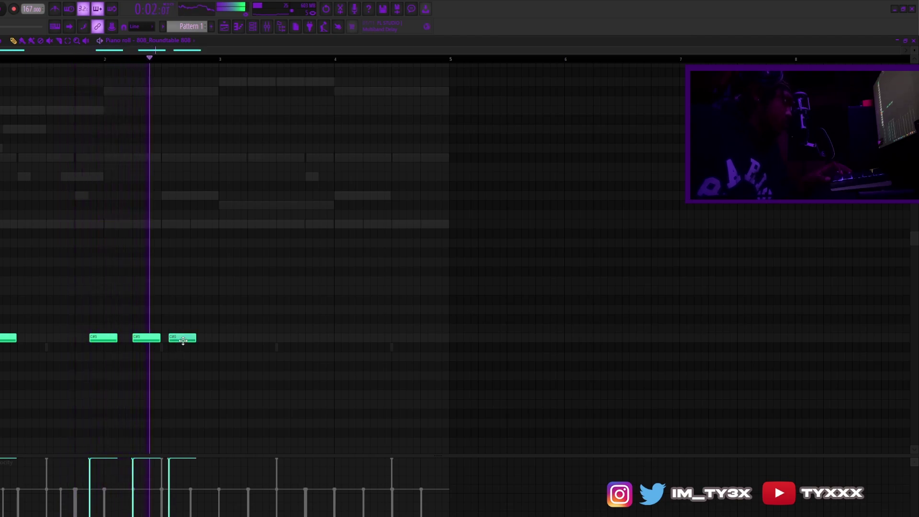
key("ctrl+a")
key("ctrl+b")
left_click(228, 366)
right_click(228, 366)
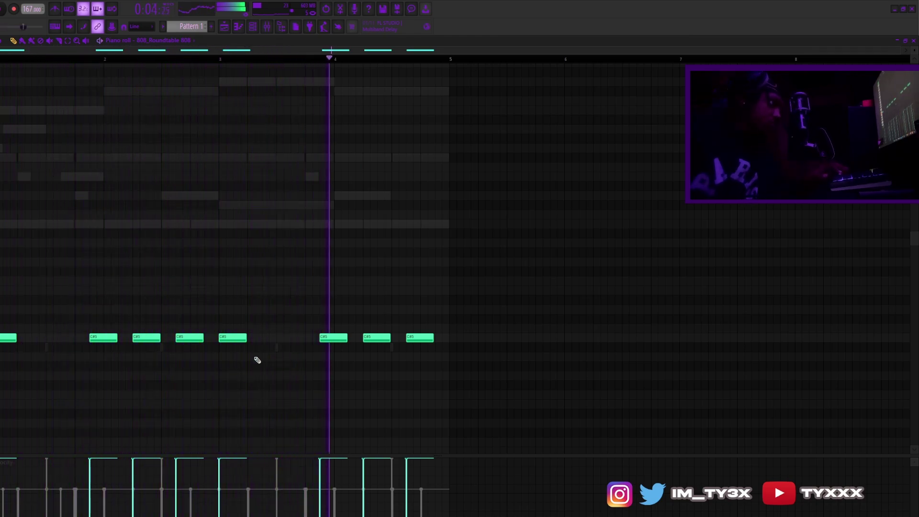
- Raise the 808 notes and the Hive, JV-1080 and Xpand!2 melodies by one semitone
key("ctrl+a")
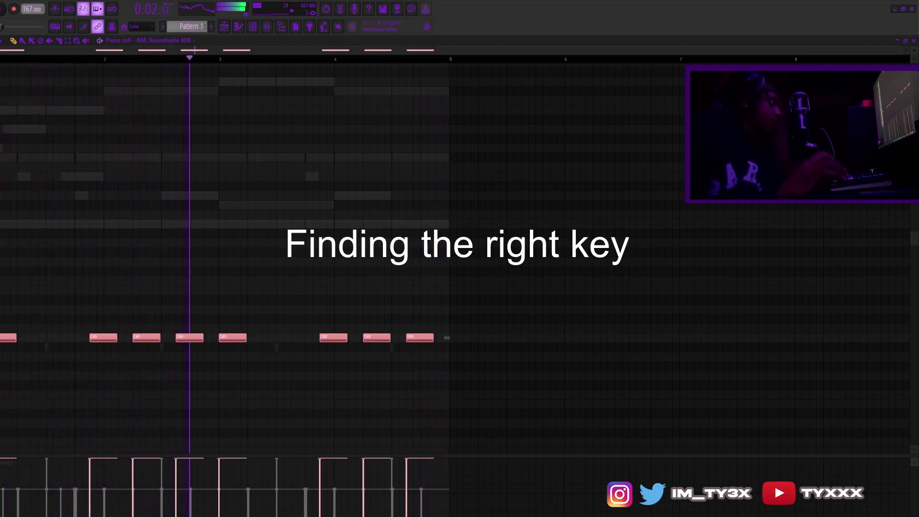
key("Up")
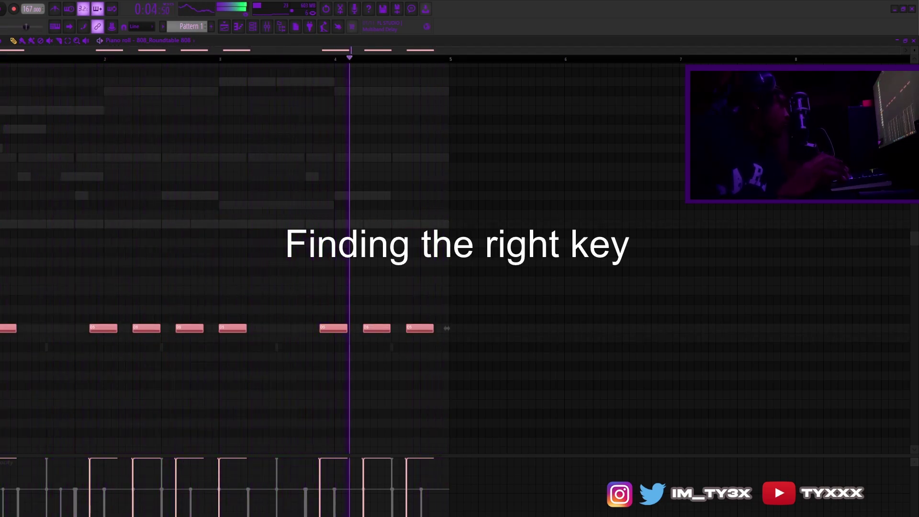
key("Up")
key("Up")
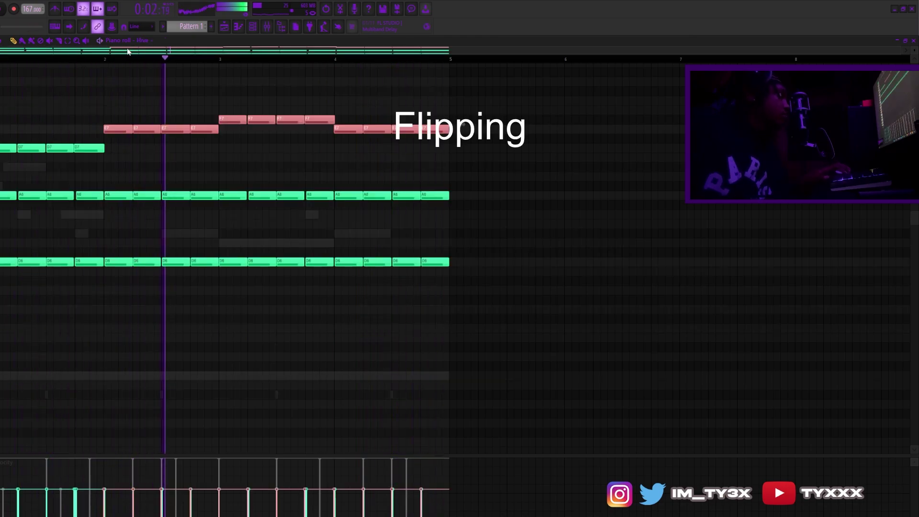
- Raise the lowest Hive notes from the start of bar 2 by two semitones to E6
left_click(148, 42)
left_click(186, 107)
key("space")
key("space")
left_click_drag(238, 277, 124, 233)
key("space")
key("space")
key("shift+Up")
key("shift+Up")
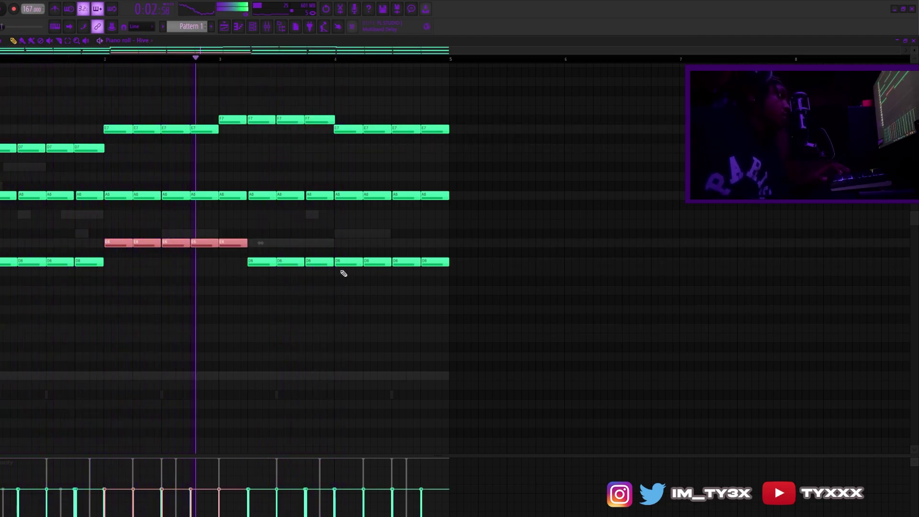
- Set Hive's lowest notes to F6 in bar 3 and D6 in bar 4, and its highest notes to E7 in bar 1 and G7 in bar 4
left_click(236, 244)
key("Down")
key("Down")
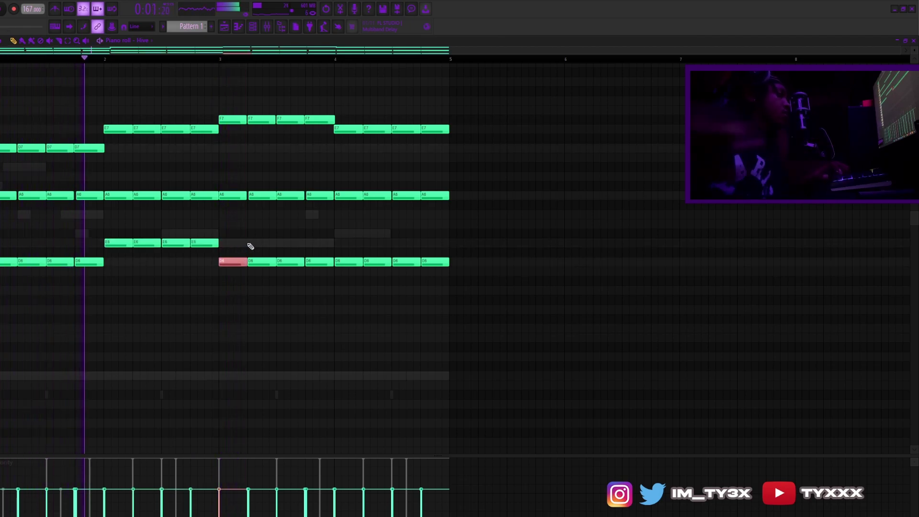
left_click_drag(473, 284, 335, 248)
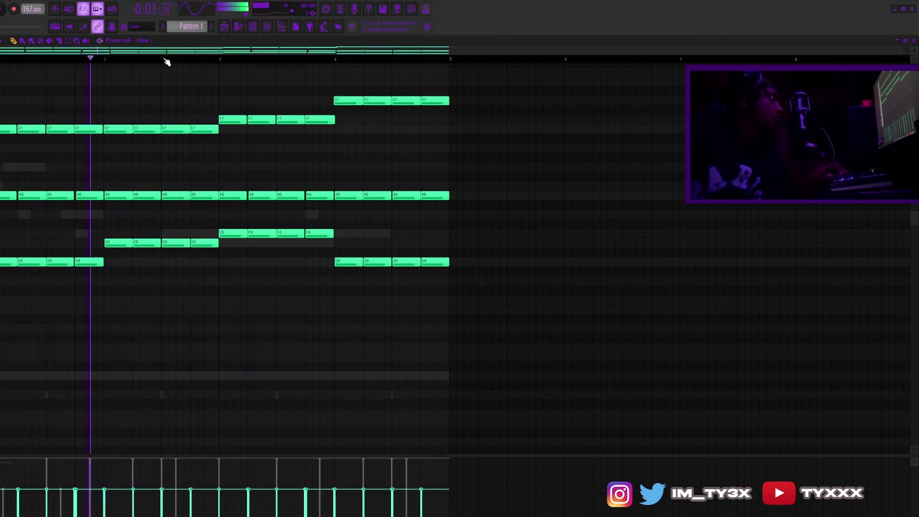
- Open the Hive instrument and choose a preset from its 04 Keys & Classic folder
left_click(253, 26)
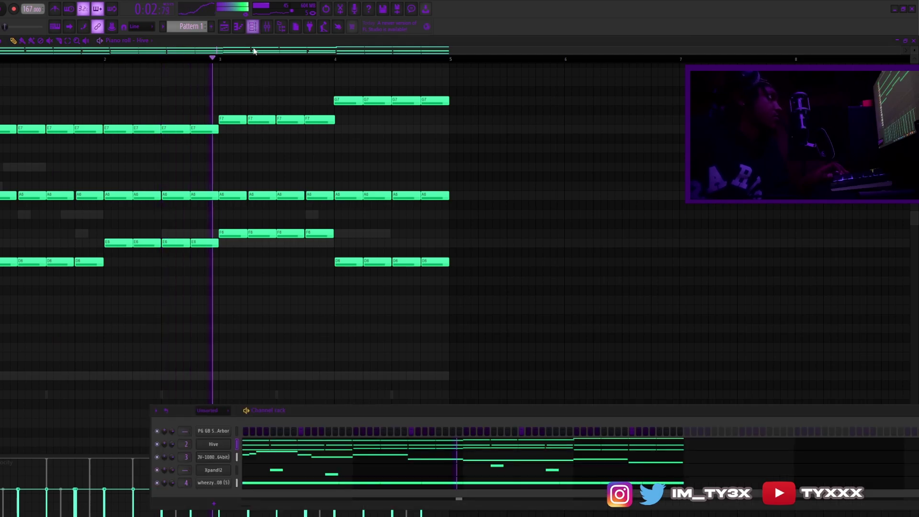
left_click(215, 446)
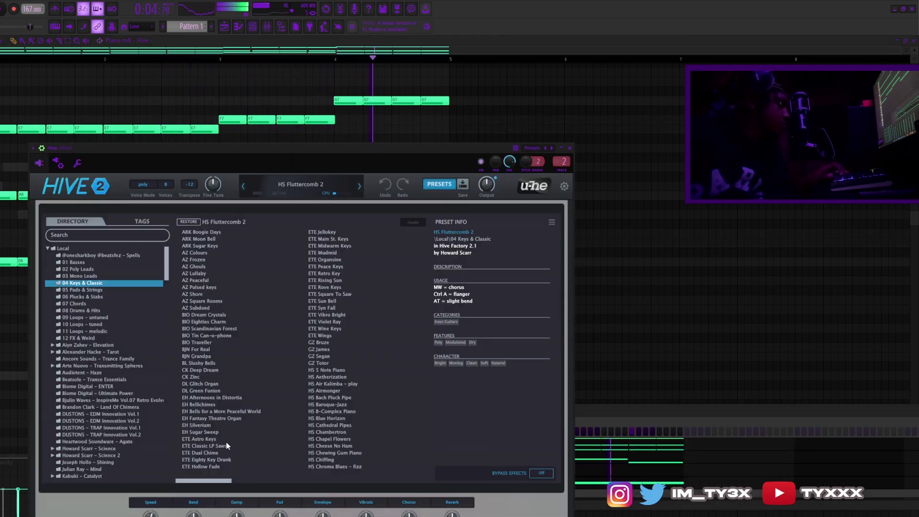
left_click(341, 370)
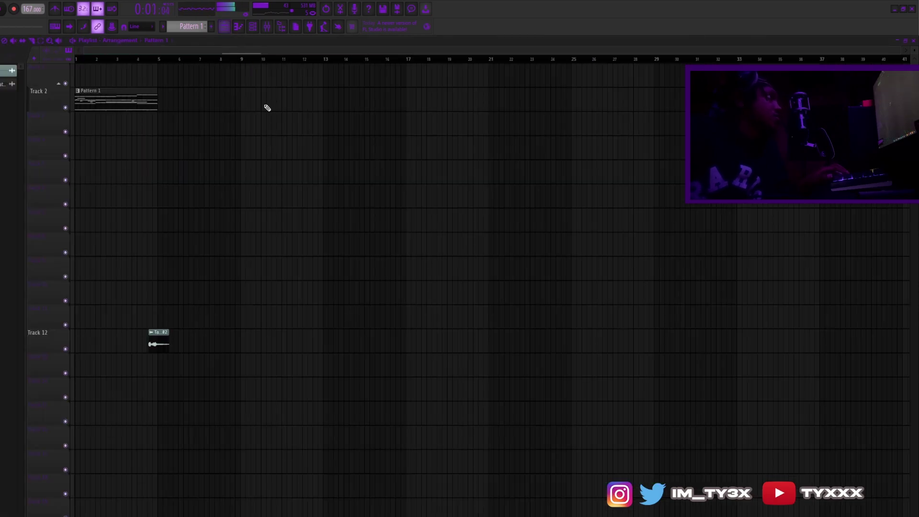
- Chop a C5 hi-hat note in bar 1 of the 21 HiHat channel into a fast roll
left_click_drag(267, 107, 290, 142)
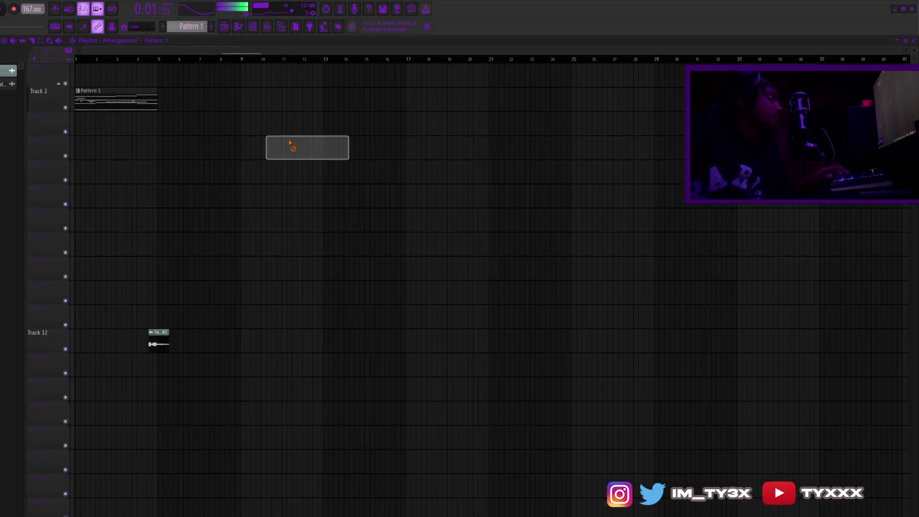
left_click(251, 28)
left_click(238, 29)
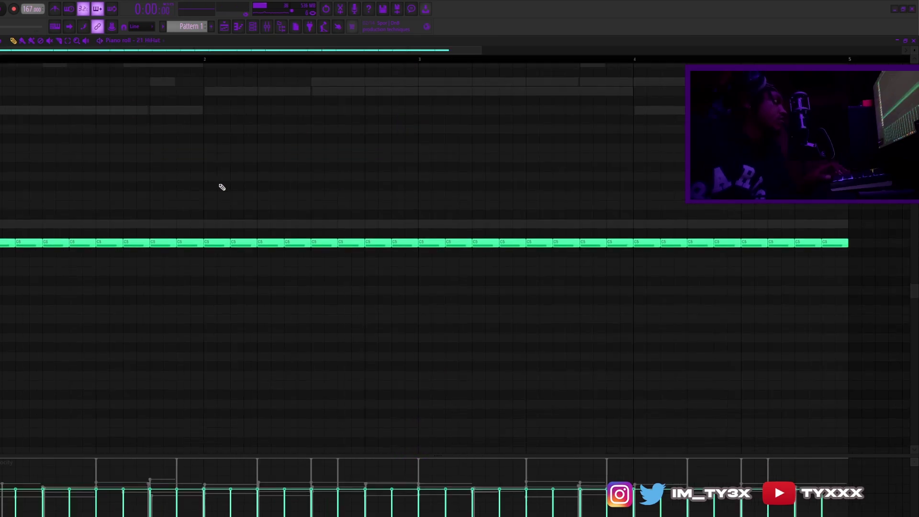
key("ctrl+u")
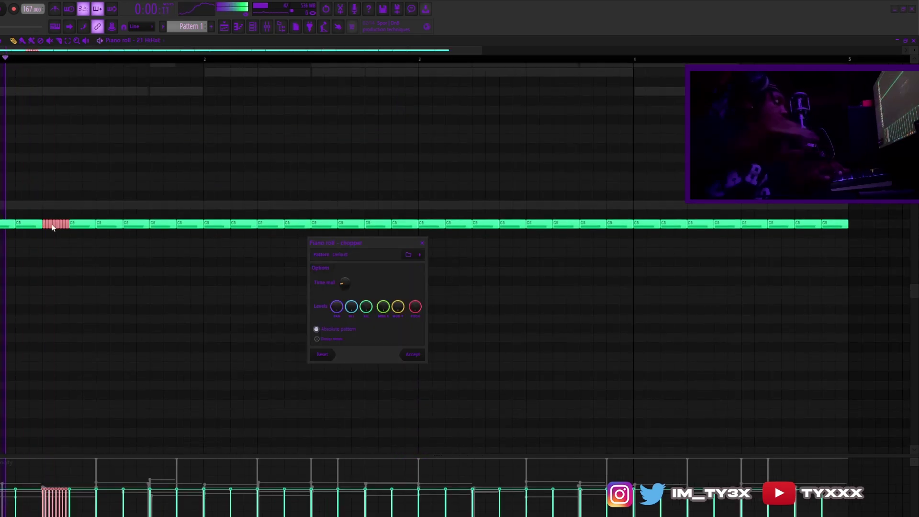
left_click(410, 355)
- Lower the hi-hat roll and the two notes after it by two semitones to A#4, and delete the last of them
left_click_drag(115, 245, 44, 229)
key("shift+Down")
key("shift+Down")
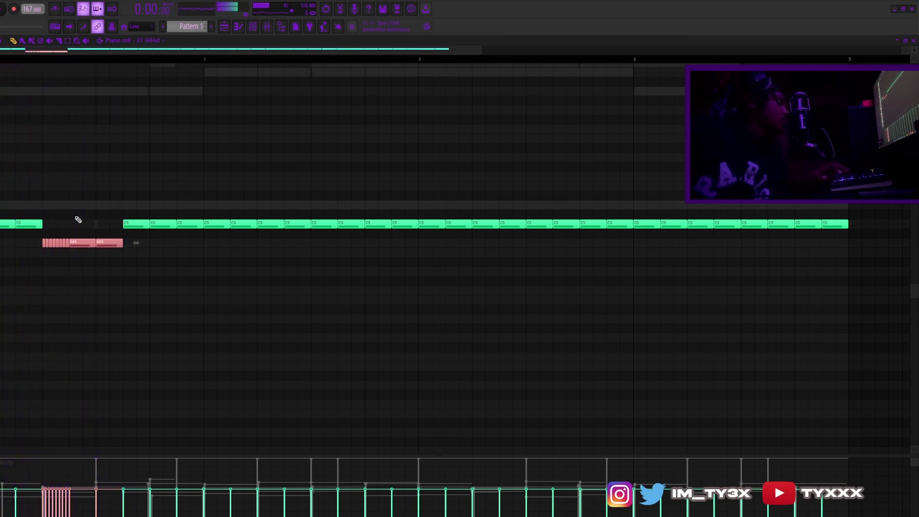
key("space")
right_click(132, 264)
right_click(111, 244)
key("space")
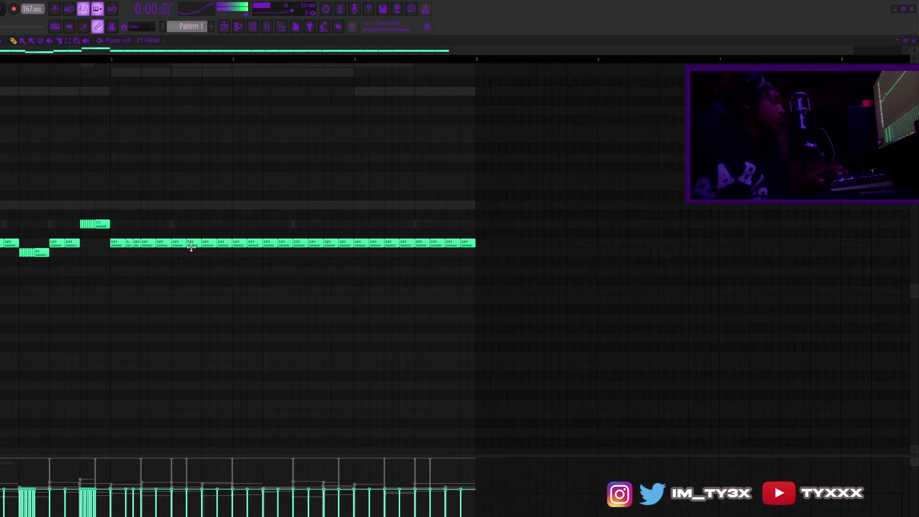
- Delete the hi-hat notes from bar 3 onward and repeat the first two bars in bars 3 and 4
left_click_drag(615, 304, 232, 242)
key("Delete")
left_click(236, 242)
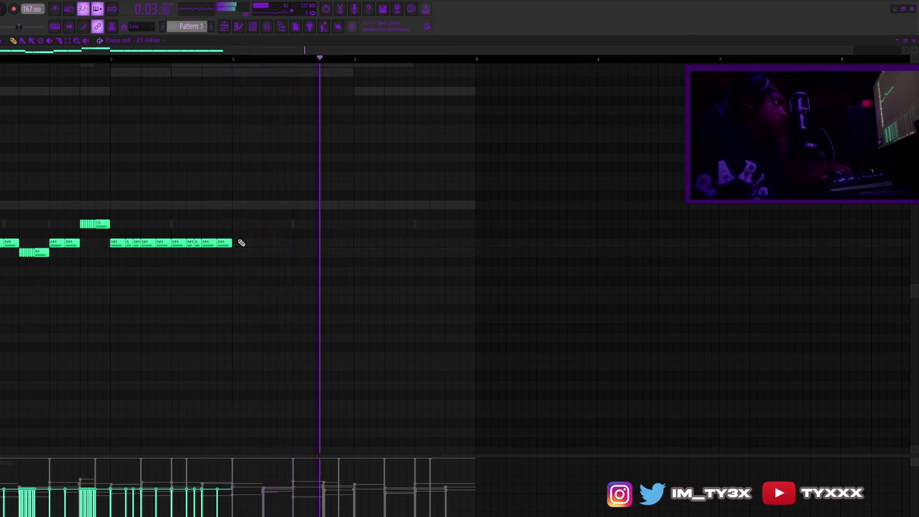
key("ctrl+b")
scroll(221, 59, "down", 1)
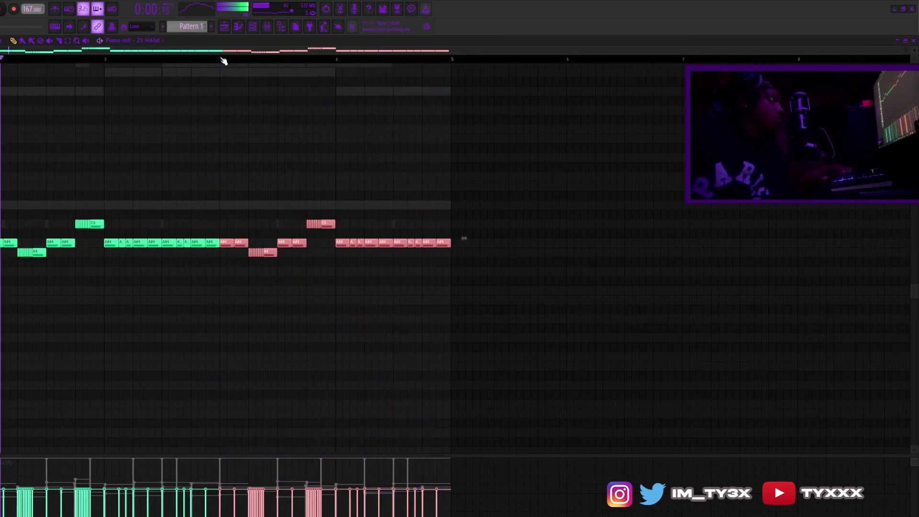
left_click_drag(512, 322, 243, 376)
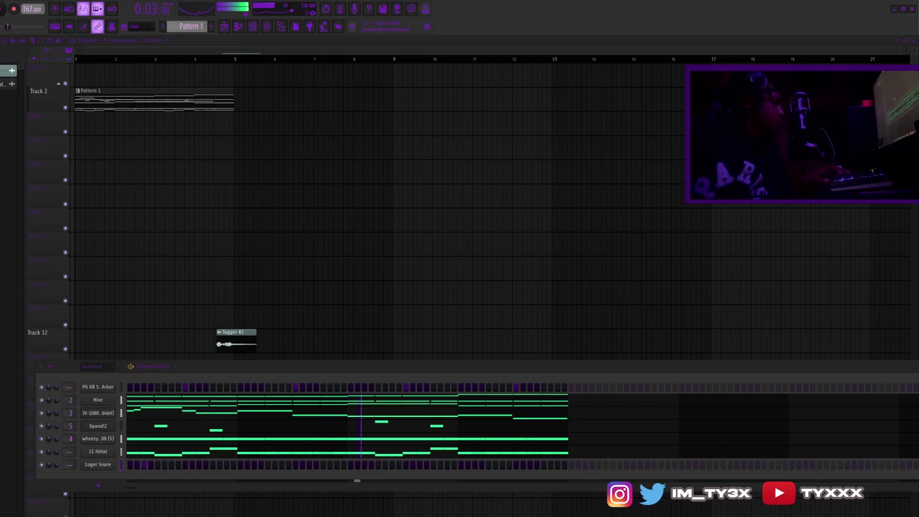
left_click_drag(151, 458, 99, 464)
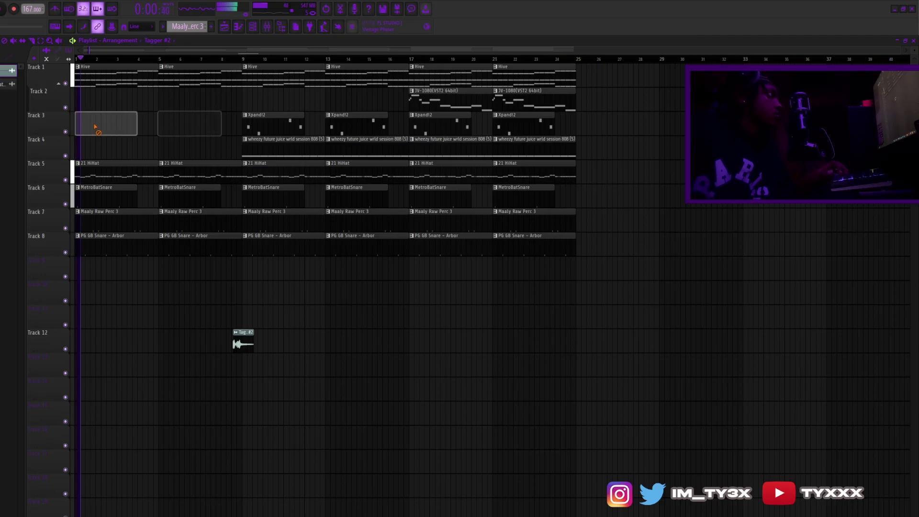
- Copy the two JV-1080 clips to the start of Track 2 and repeat them from bar 9
key("space")
left_click_drag(449, 98, 499, 98)
left_click_drag(432, 98, 86, 106)
key("space")
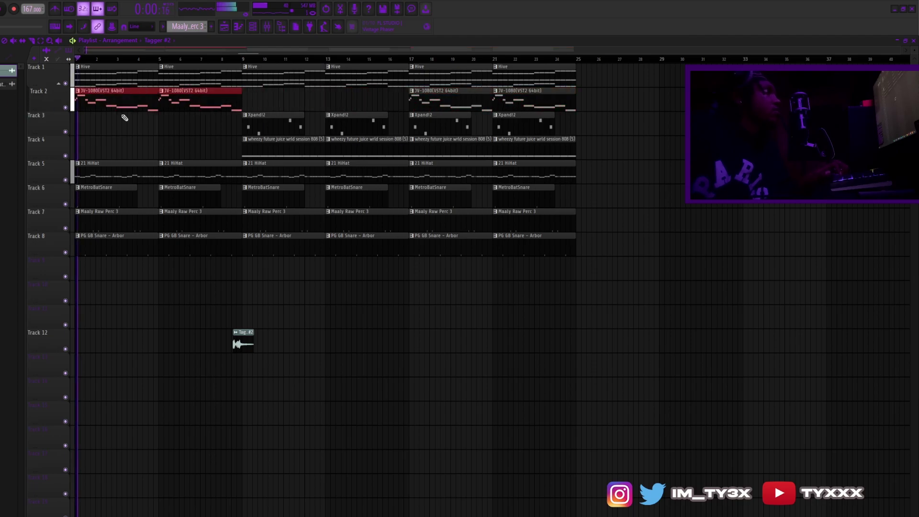
key("ctrl+b")
left_click(530, 319)
right_click(530, 320)
- Duplicate all pattern clips from bars 9–25 so the arrangement continues up to bar 41
left_click_drag(737, 304, 247, 60)
key("ctrl+b")
scroll(282, 63, "down", 3)
left_click(529, 378)
left_click_drag(529, 377, 538, 382)
right_click(544, 390)
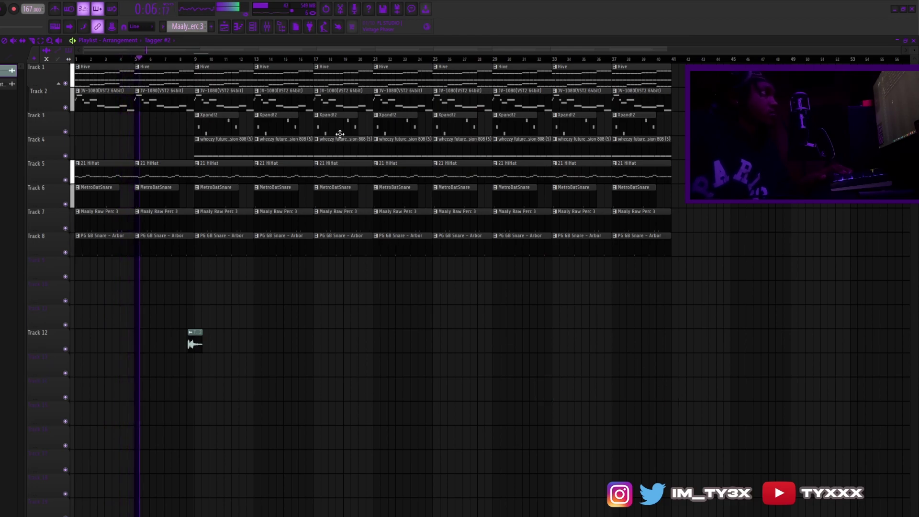
- Remove the Xpand!2 clips at bars 9 and 13 and the JV-1080 clips at bars 25 and 29
right_click(276, 126)
right_click(216, 127)
left_click(458, 318)
right_click(461, 318)
right_click(457, 101)
right_click(519, 100)
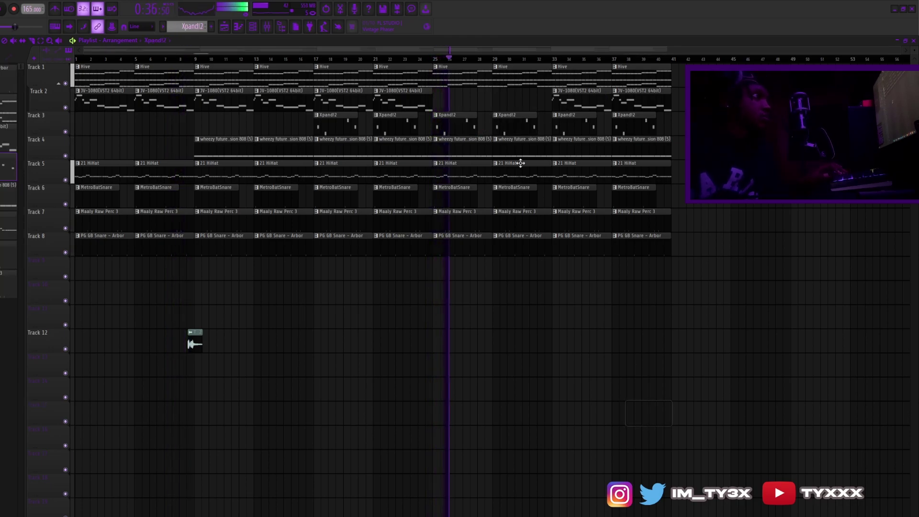
- Make the 808 clip at bar 25 a unique pattern and open its notes
left_click(433, 59)
left_click(435, 140)
left_click(447, 152)
- Split the 808 line around the start of bar 2 into a run of short D5 notes
left_click_drag(96, 208, 119, 211)
left_click(108, 205)
left_click(123, 206)
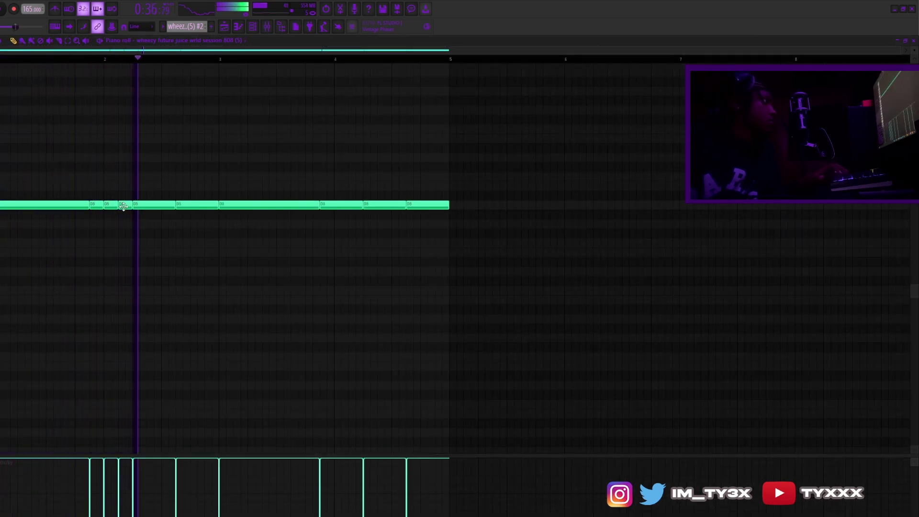
left_click(196, 281)
right_click(198, 282)
left_click(152, 206)
mouse_move(174, 206)
left_mouse_down()
mouse_move(146, 207)
mouse_move(176, 207)
left_mouse_up()
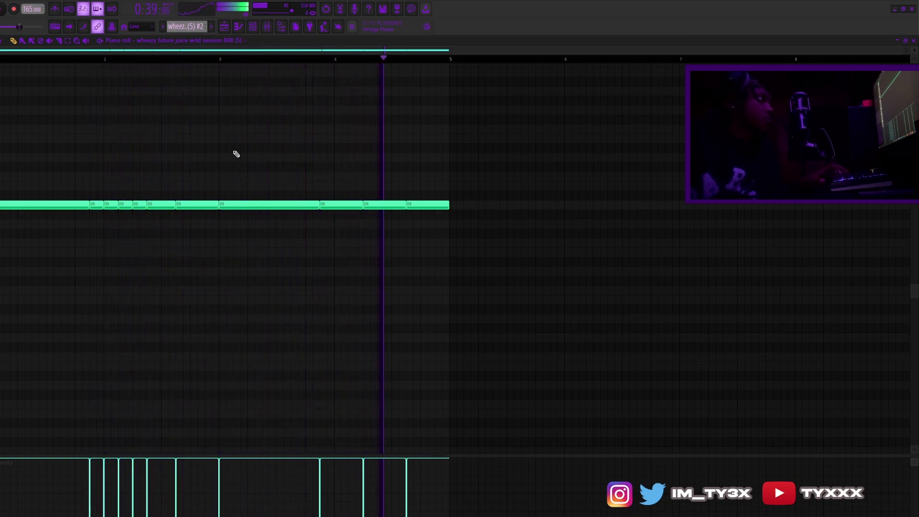
- Route the 21 HiHat, MetroBatSnare, Maaly Raw Perc 3, Luger Snare and PG GB Snare channels to their own mixer tracks
key("F7")
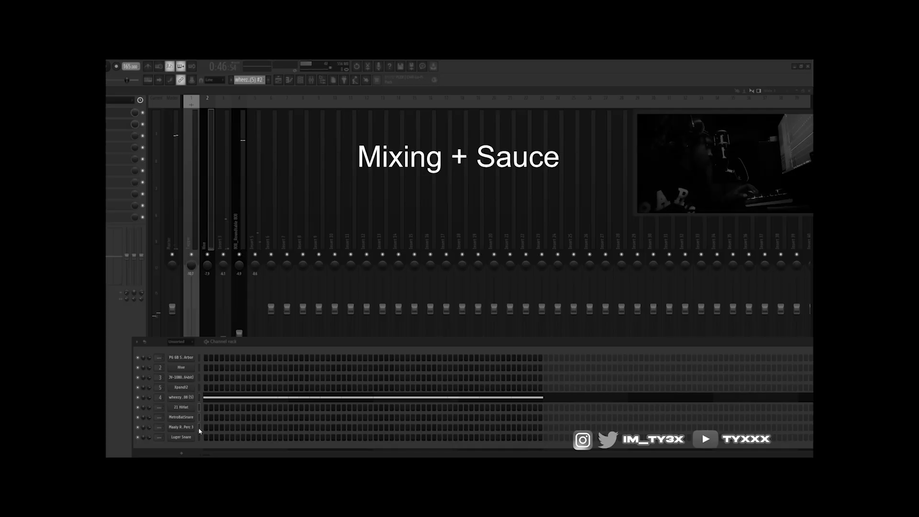
key("ctrl+l")
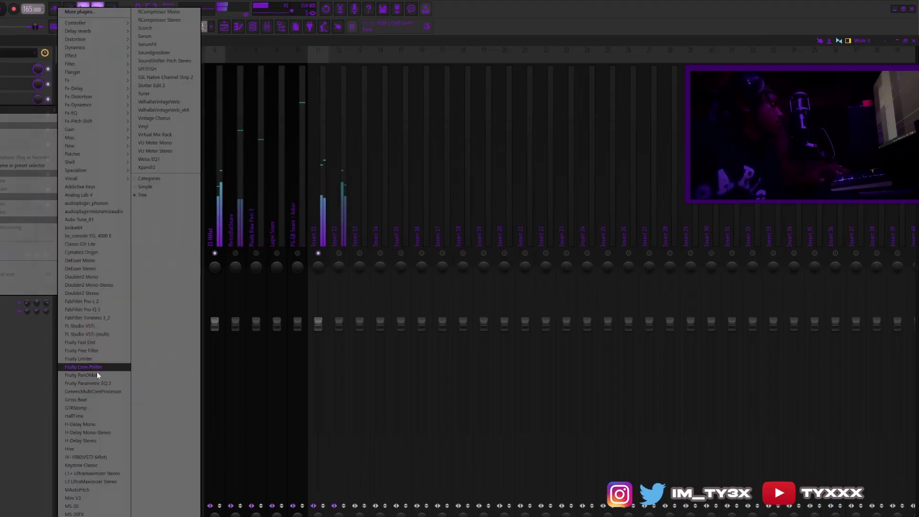
- Add the HalfTime effect to the Hive mixer track with its 1/2 loop and 2x speed settings
left_click(106, 415)
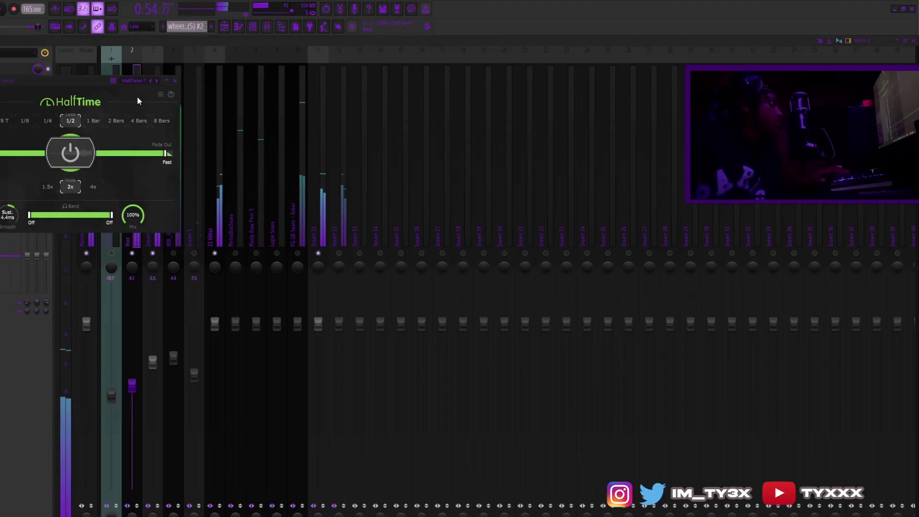
left_click(174, 81)
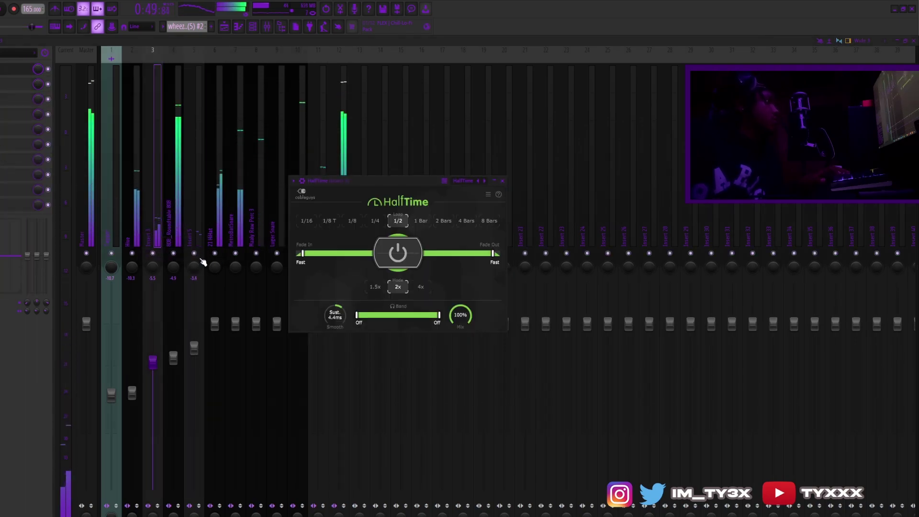
- Lower the Insert 5 fader and raise the Insert 3 fader to rebalance the melody layers
left_click(203, 261)
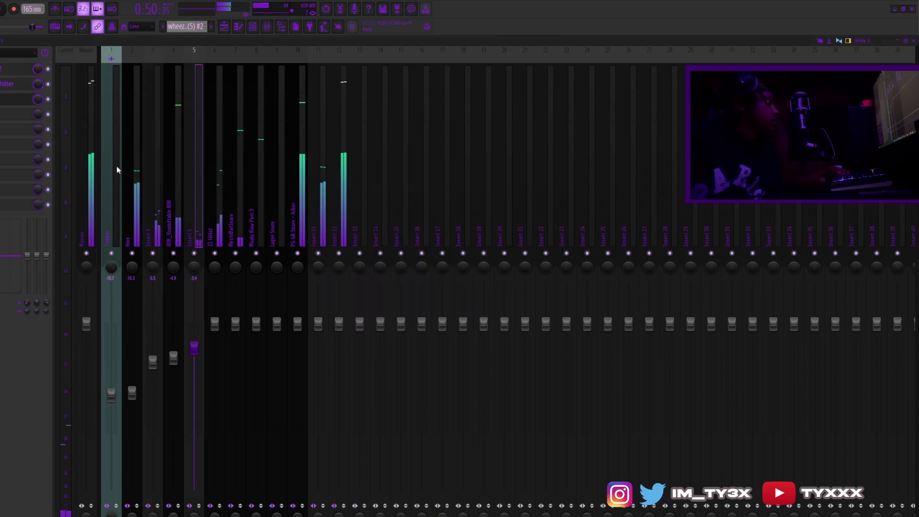
left_click_drag(194, 352, 190, 348)
scroll(192, 347, "down", 1)
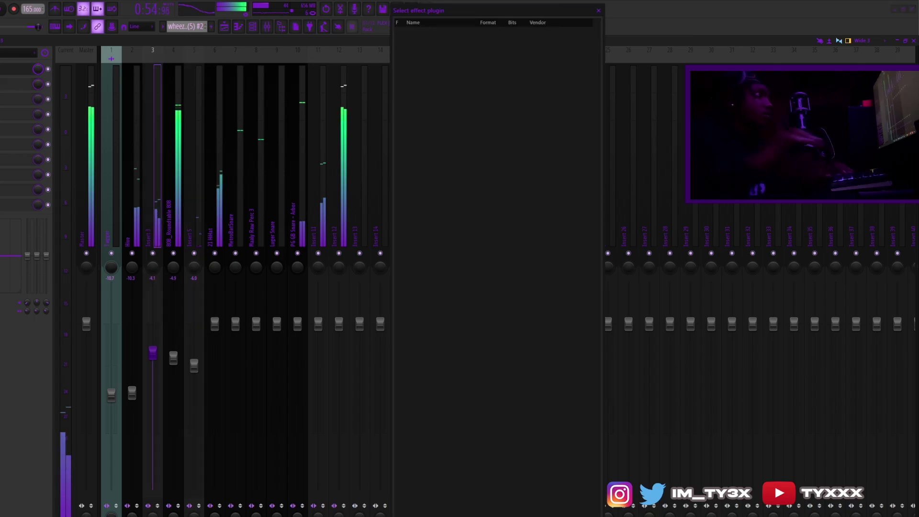
- Add ValhallaVintageVerb to Insert 3, set its predelay to 0 ms and reduce its mix level
type("val")
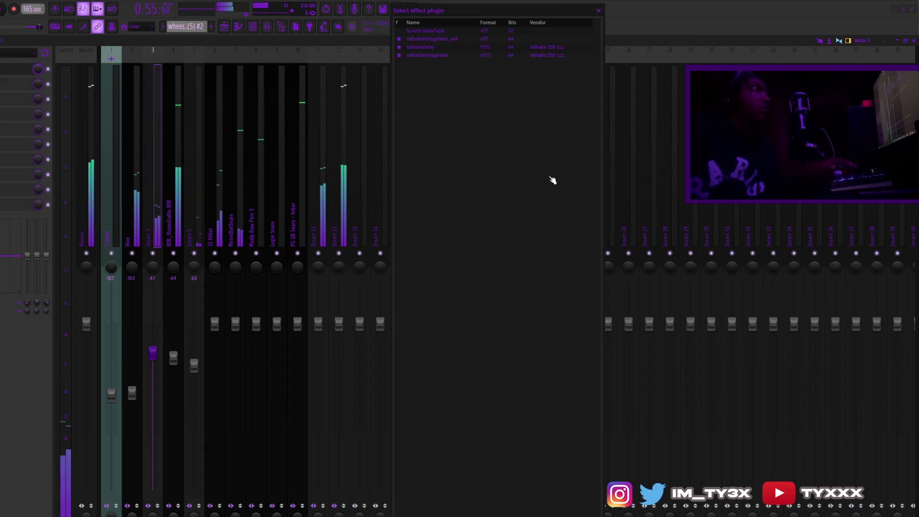
left_click(521, 55)
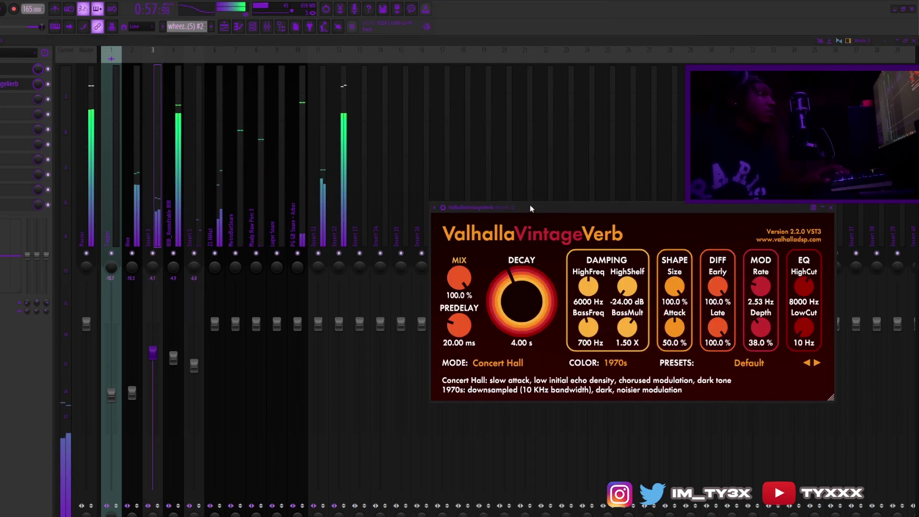
left_click_drag(529, 205, 342, 146)
left_click_drag(274, 269, 265, 335)
left_click_drag(271, 218, 269, 261)
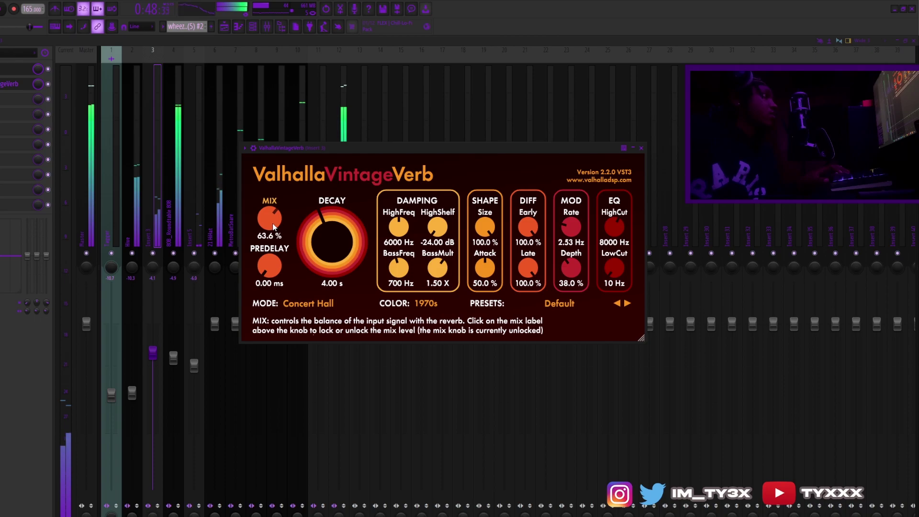
left_click_drag(276, 221, 276, 211)
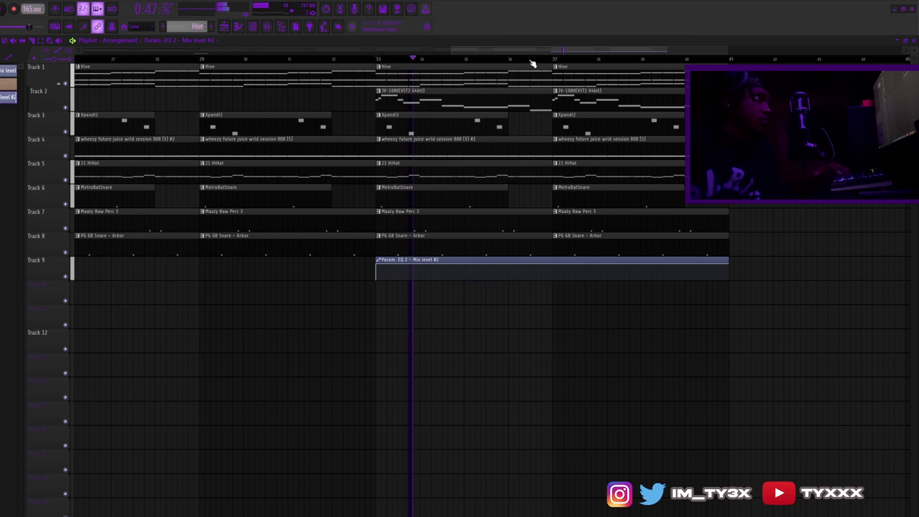
- Copy the clips from bars 9–25 into bars 41–57 of the arrangement
scroll(533, 60, "down", 2)
key("space")
left_click(463, 59)
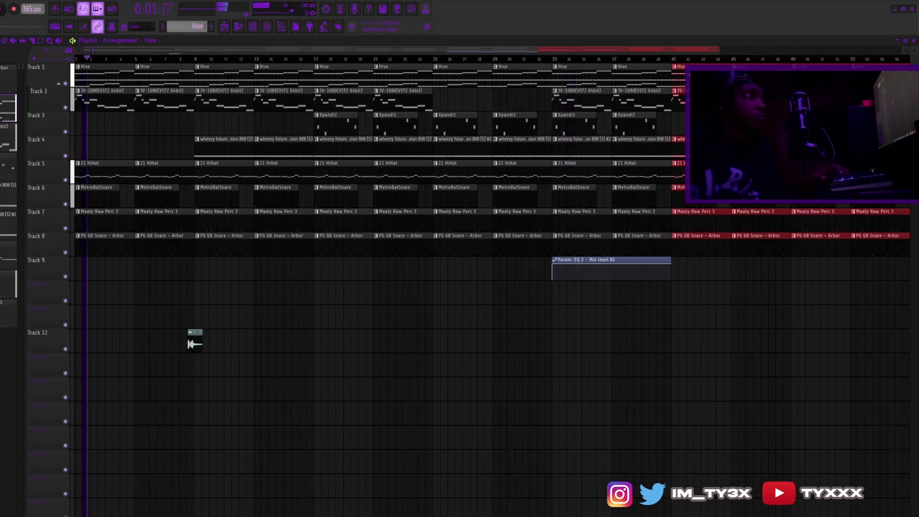
scroll(685, 62, "down", 1)
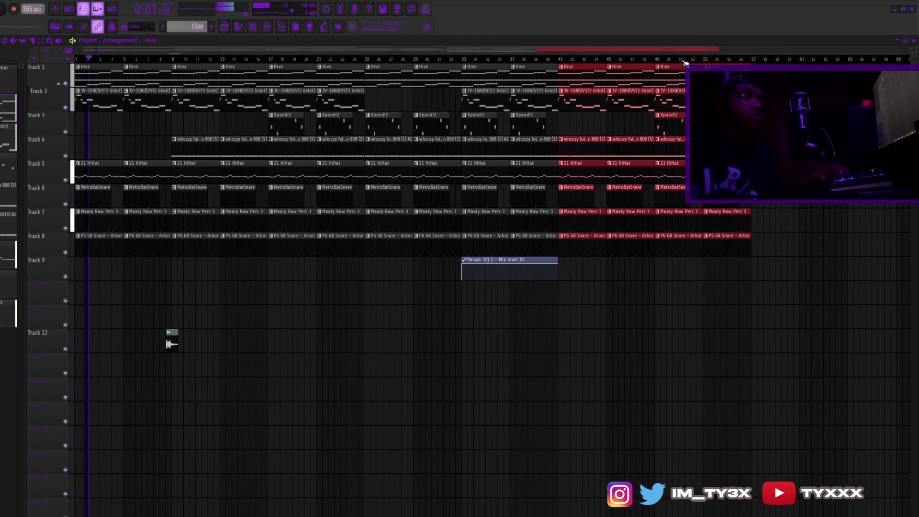
- Duplicate the bars 25–41 clips with their EQ mix automation to bar 57, and add another block of clips after bar 73
left_click_drag(531, 352, 366, 46)
key("ctrl+b")
key("ctrl+b")
scroll(740, 61, "down", 2)
scroll(741, 61, "down", 1)
left_click_drag(285, 279, 787, 28)
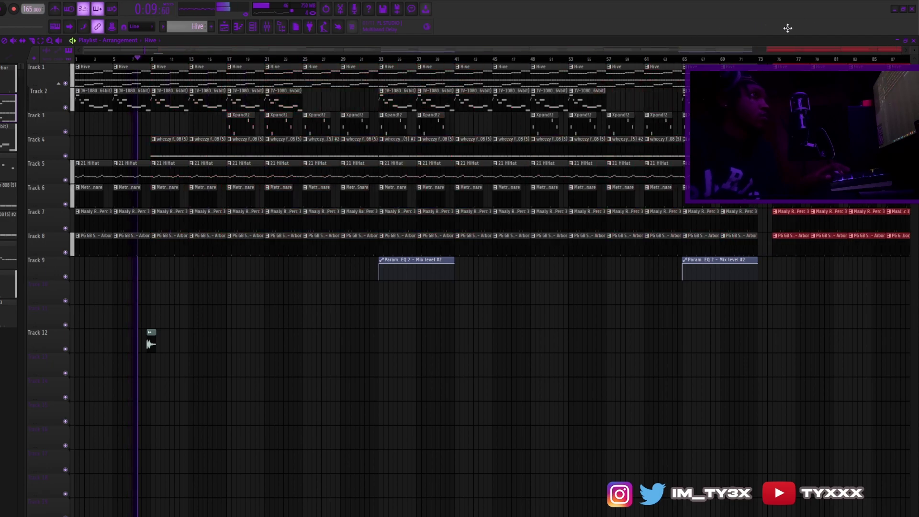
scroll(348, 257, "down", 5)
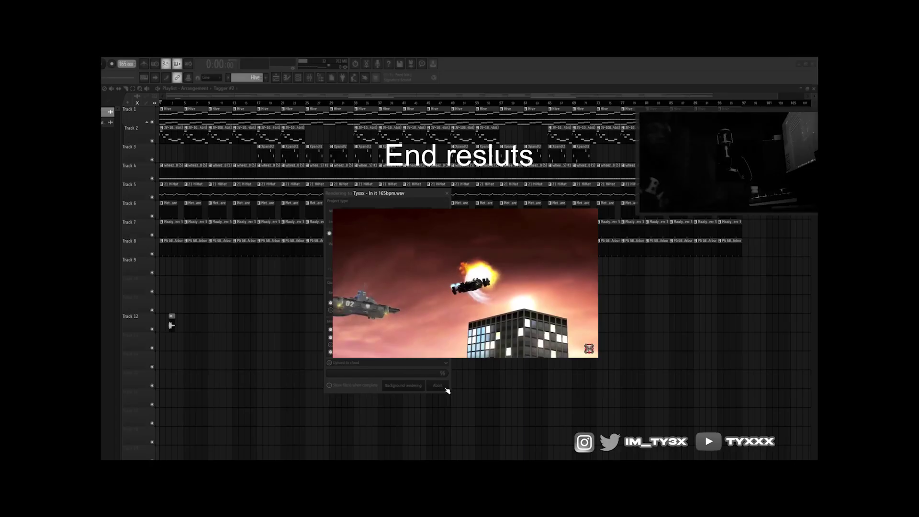